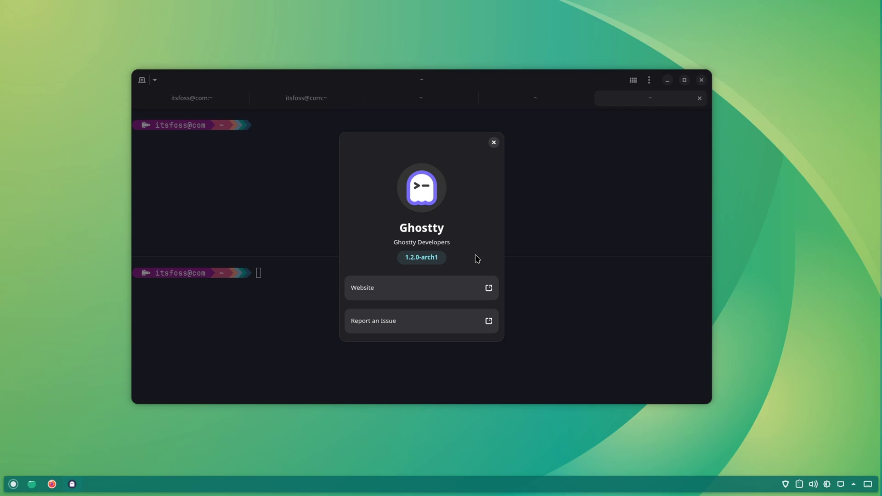
- Close the About window, peek at the ⋮ menu, then right-click the terminal for Config options
left_click(493, 142)
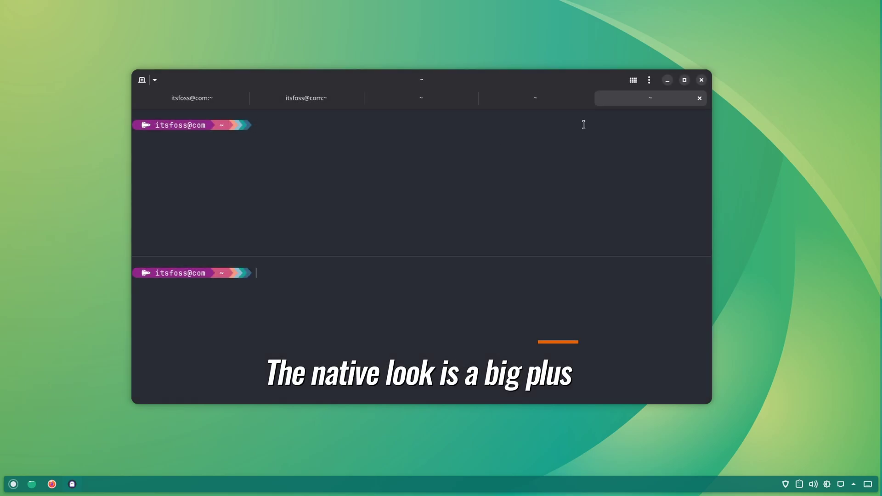
left_click(650, 80)
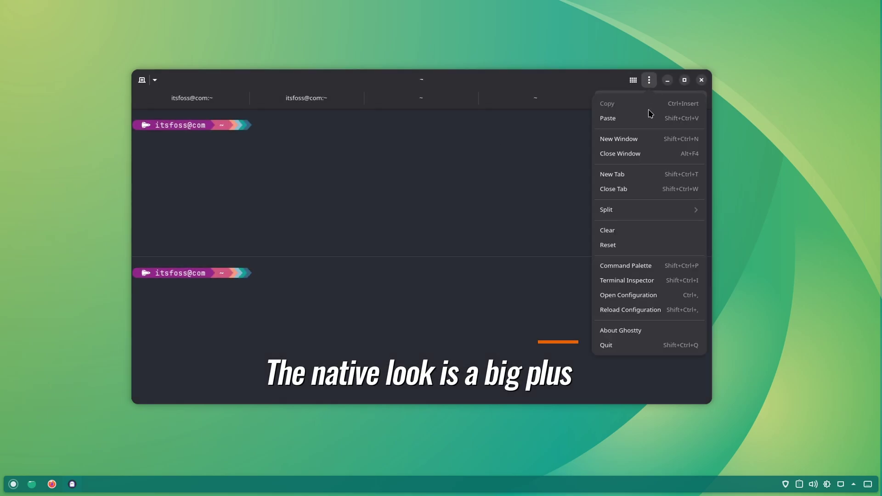
left_click(386, 273)
right_click(369, 139)
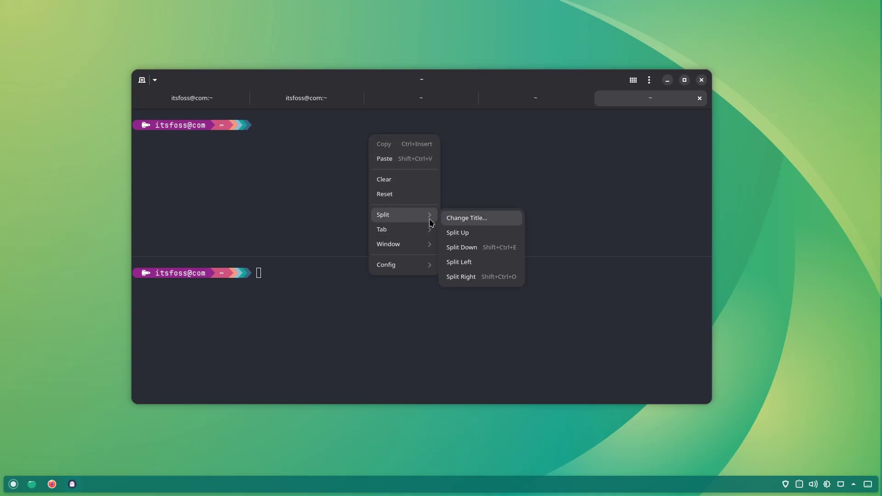
mouse_move(403, 265)
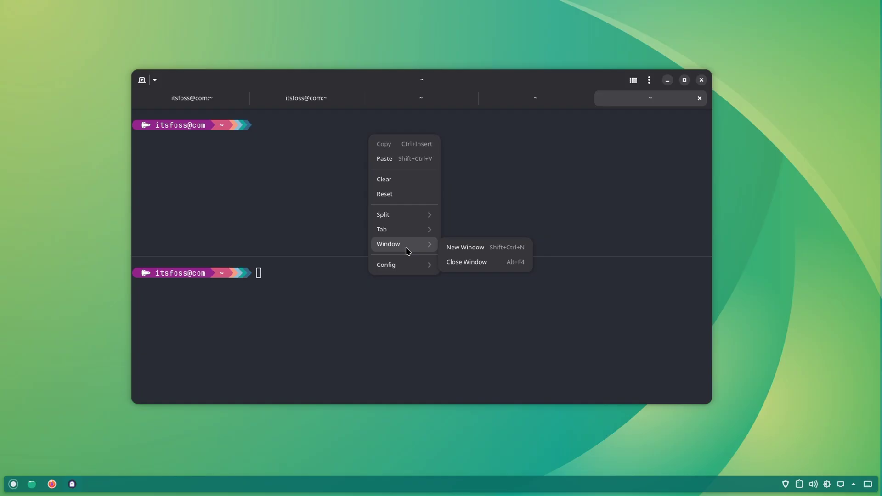
- Dismiss the terminal pane's right-click quick actions menu
left_click(500, 321)
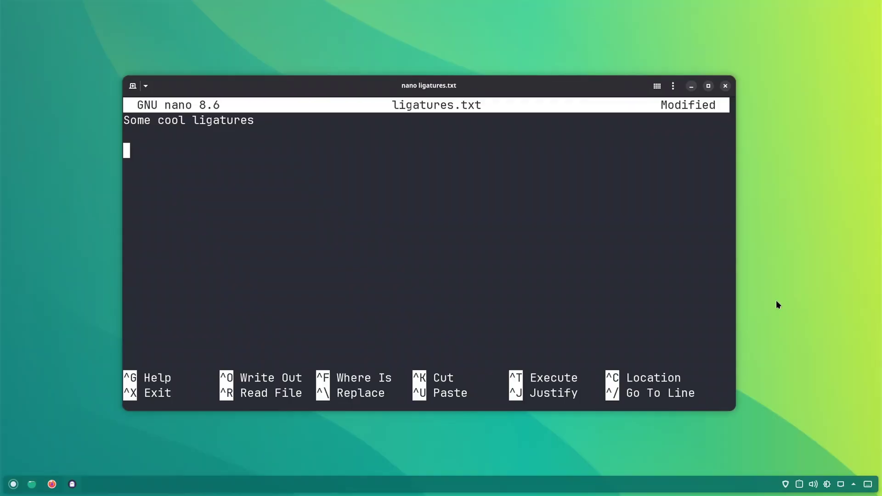
type("-> ")
type("=")
type(">")
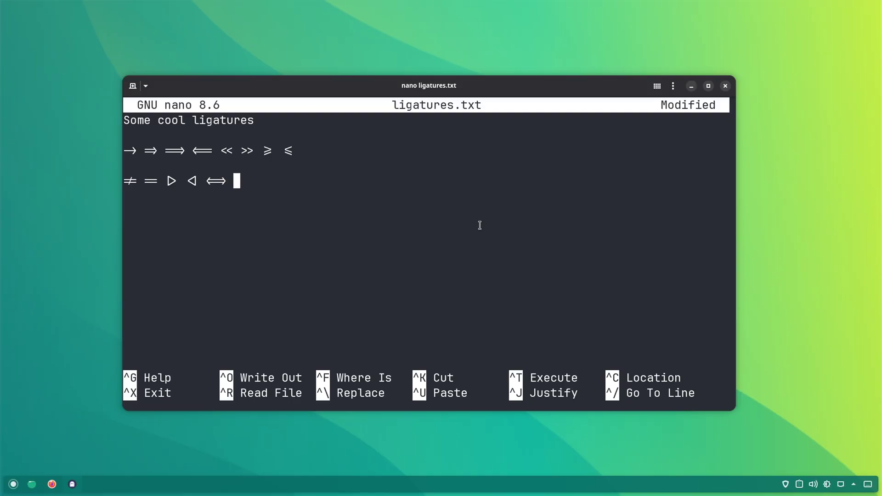
type("<=> ===")
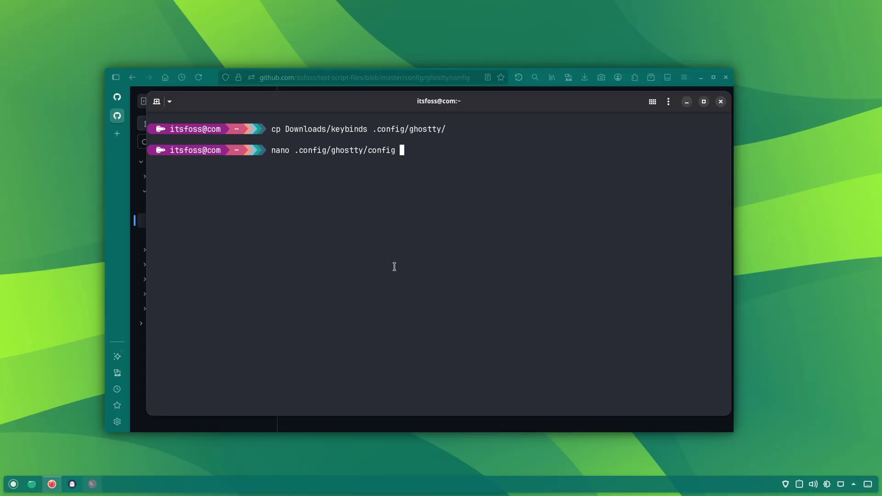
- Open .config/ghostty/config in nano and paste the settings block at its end
key("Return")
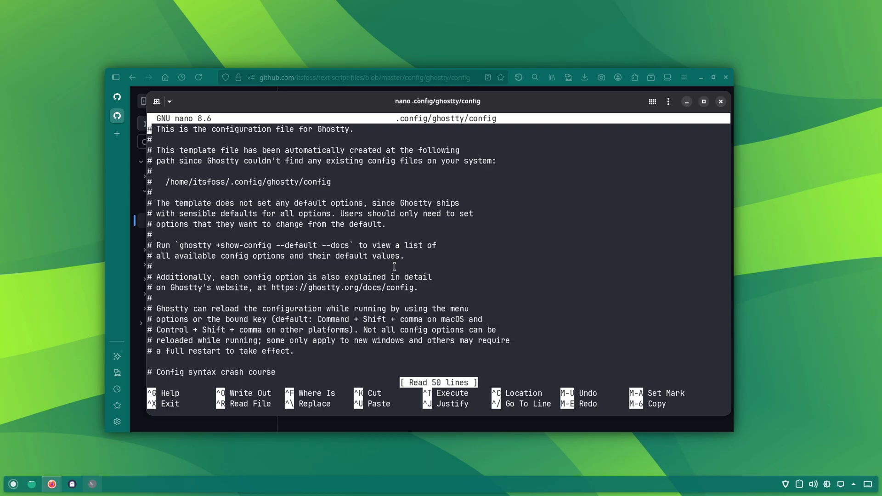
key("Page_Down")
key("Page_Down")
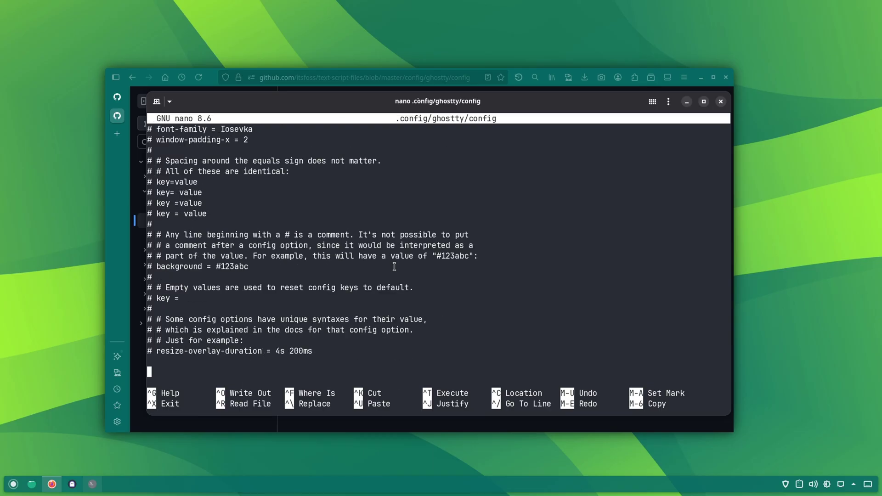
key("Return")
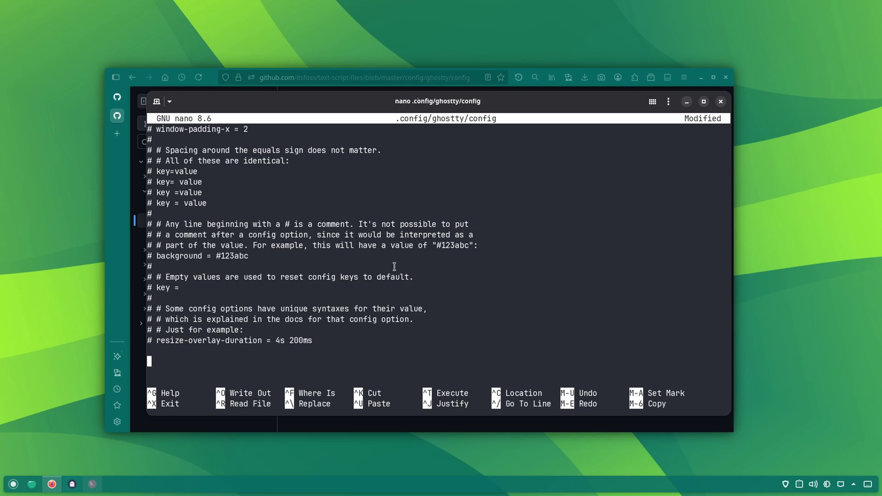
type("config-file                 =    ~/.config/ghostty/keybinds theme                       =    Adventure mouse-hide-while-typing     =    true gtk-tabs-location           =    bottom scrollback-limit            =    10000 window-theme                =    system window-height               =    25 window-width                =    110 focus-follows-mouse         =    true command                     =    bash desktop-notifications       =    true window-padding-x            =    10,10 window-padding-y            =    10,10")
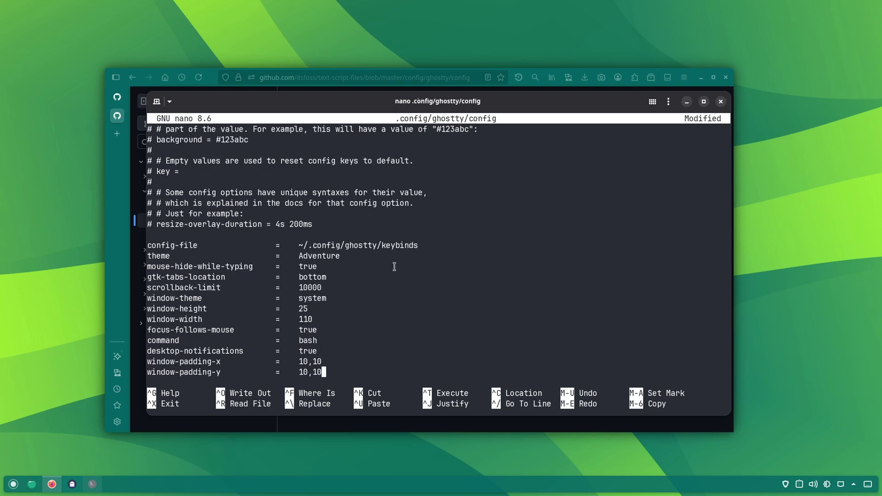
- Highlight the keybinds file path and the Adventure theme name in the pasted block
double_click(362, 245)
double_click(317, 257)
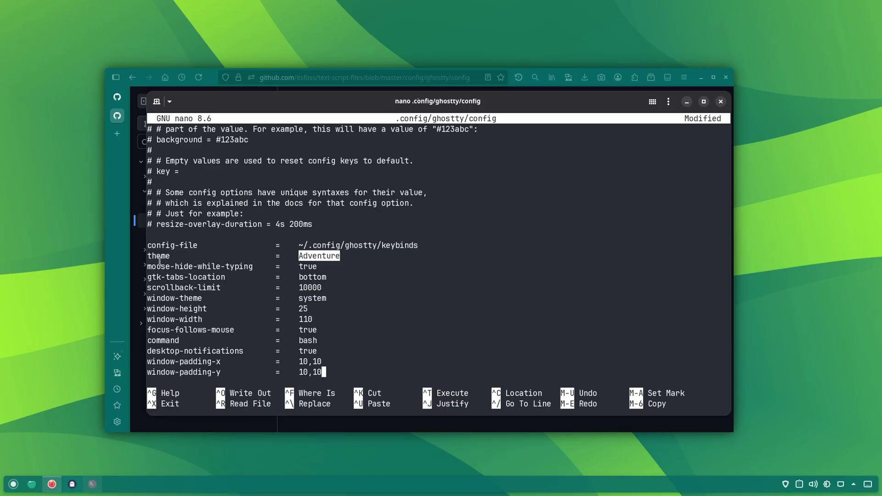
left_click(394, 267)
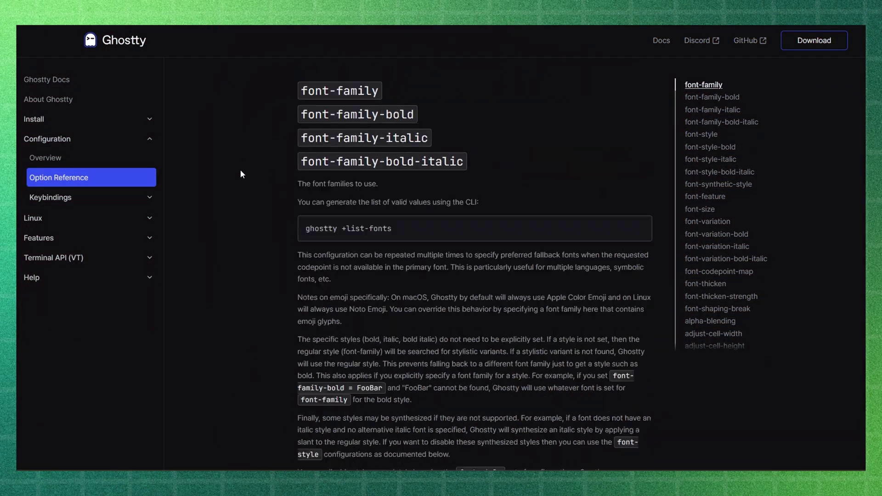
scroll(239, 171, "down", 5)
scroll(241, 172, "down", 5)
scroll(240, 177, "down", 5)
scroll(241, 177, "down", 5)
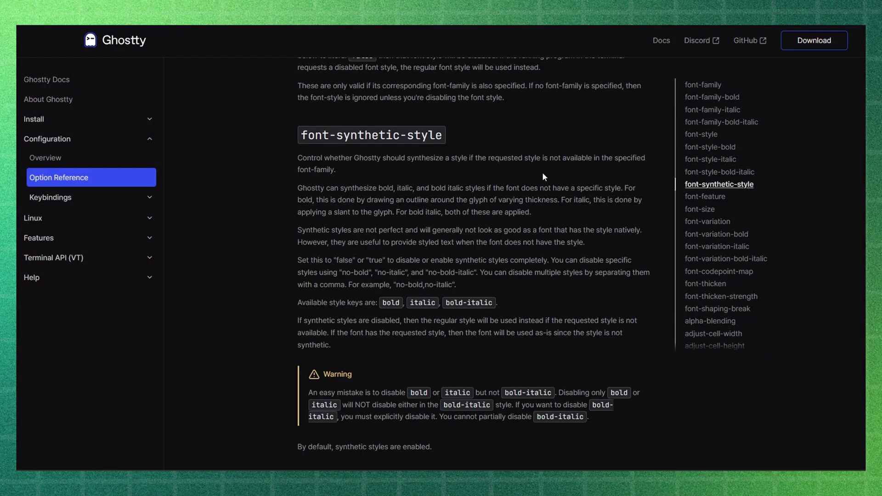
scroll(725, 204, "down", 5)
scroll(725, 204, "down", 3)
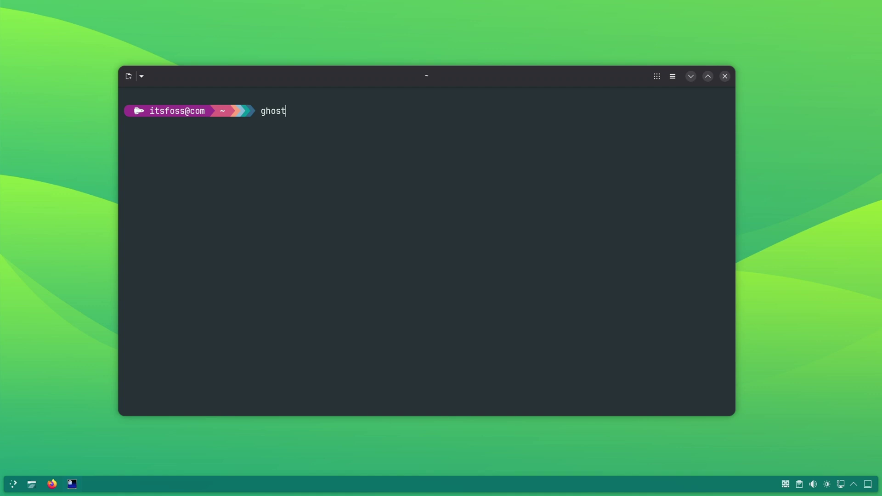
type("ow-config --default ")
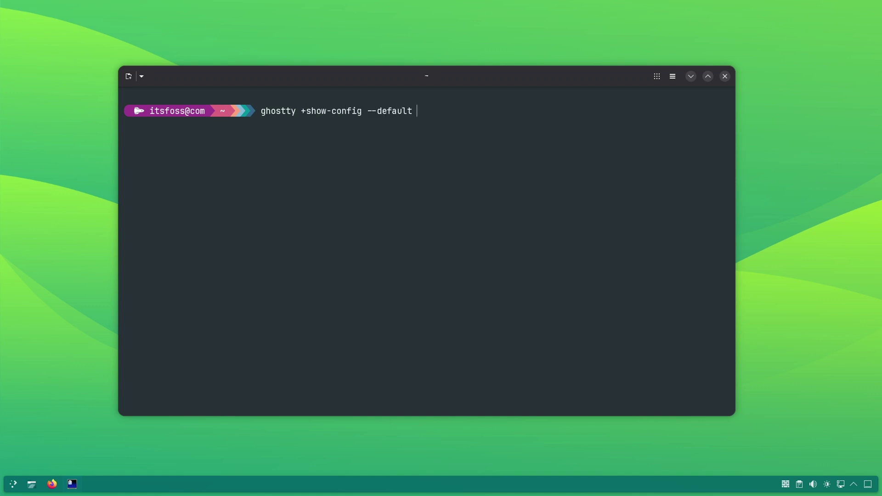
type("--docs | less")
- Run ghostty +show-config --default --docs piped to less and scroll down through it
key("Return")
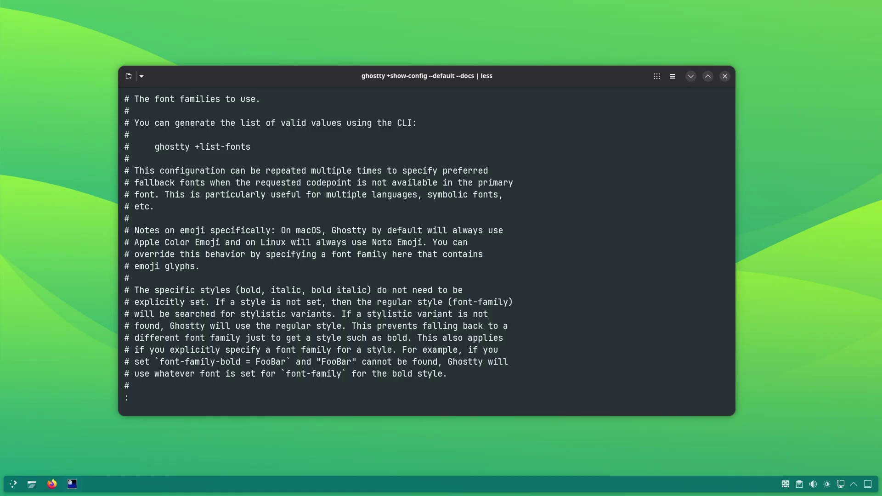
key("Down")
key("Down")
key("Down")
key("Down")
key("Down")
key("Down")
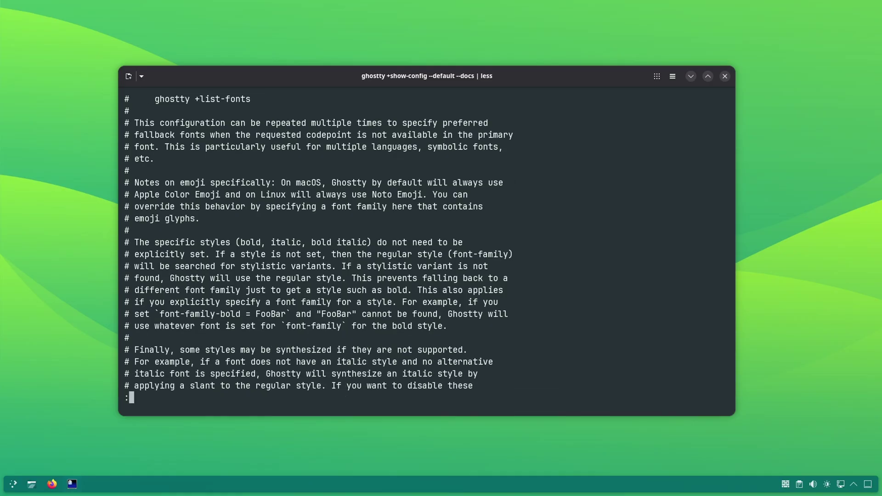
key("Down")
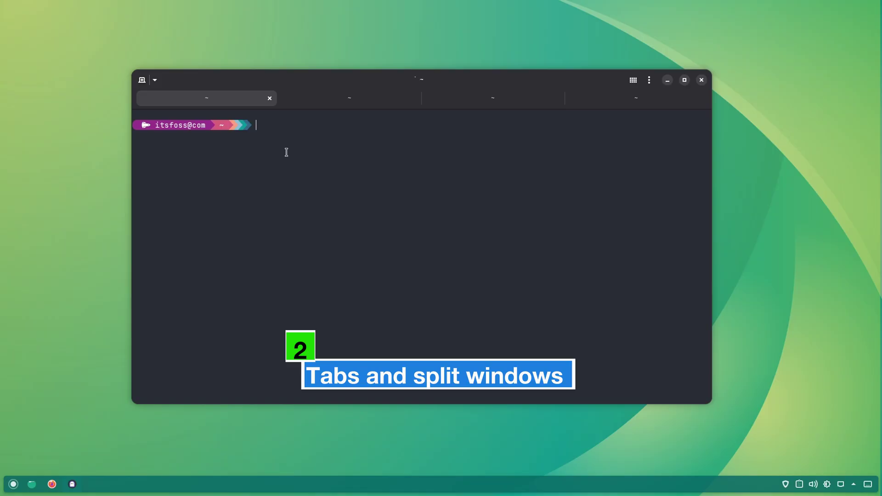
type("ls")
- List the directory, then print .bashrc with cat in the second tab
key("Return")
left_click(305, 104)
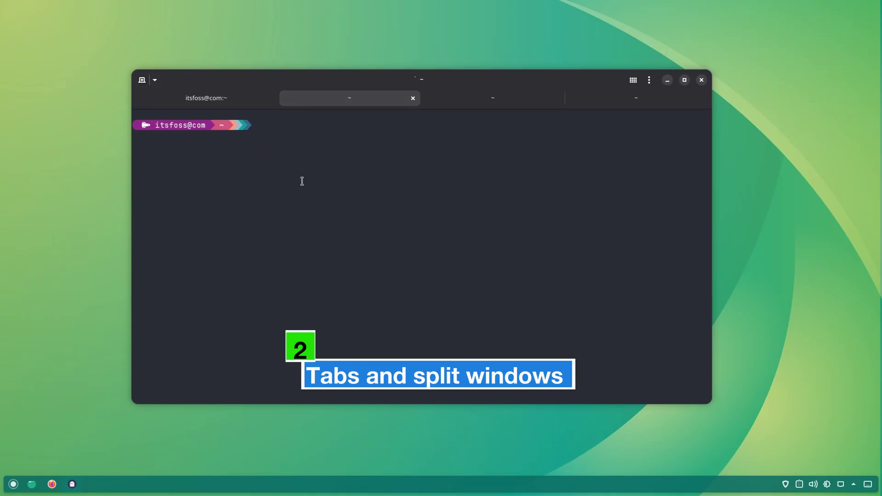
type("cat .bashrc")
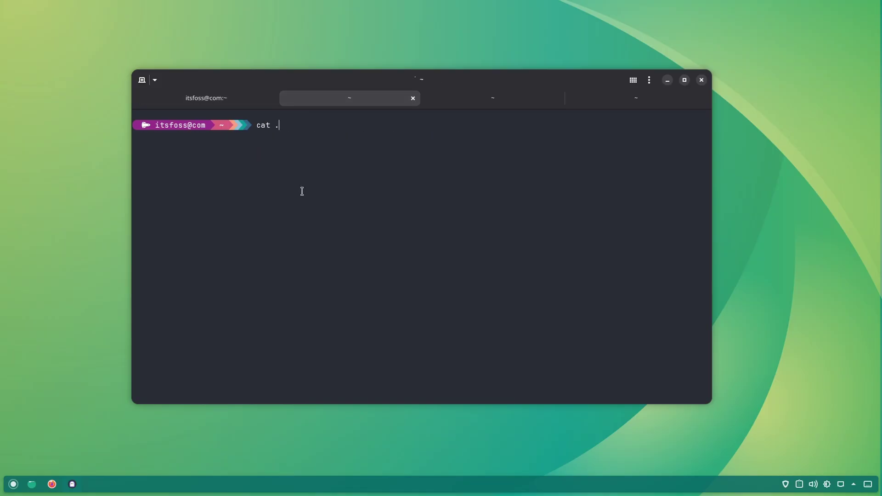
key("Return")
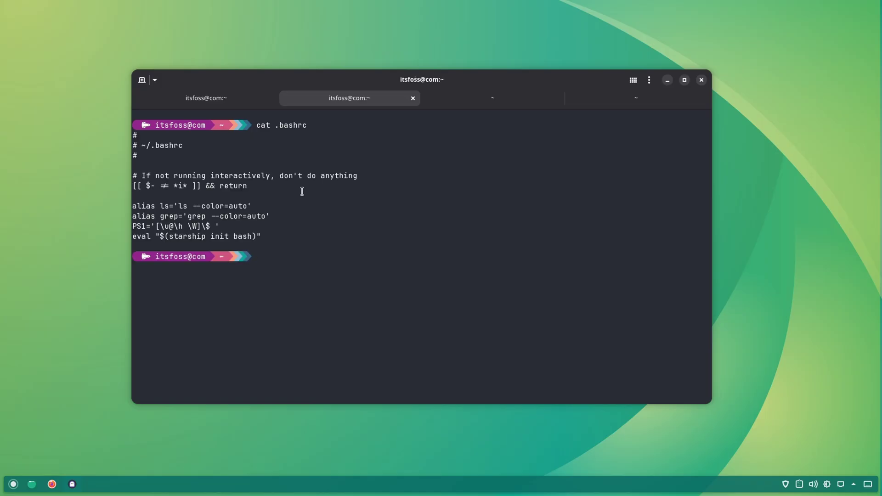
- Move between tabs through the overview, visiting top and htop, and reopen the five-tab overview
left_click(476, 98)
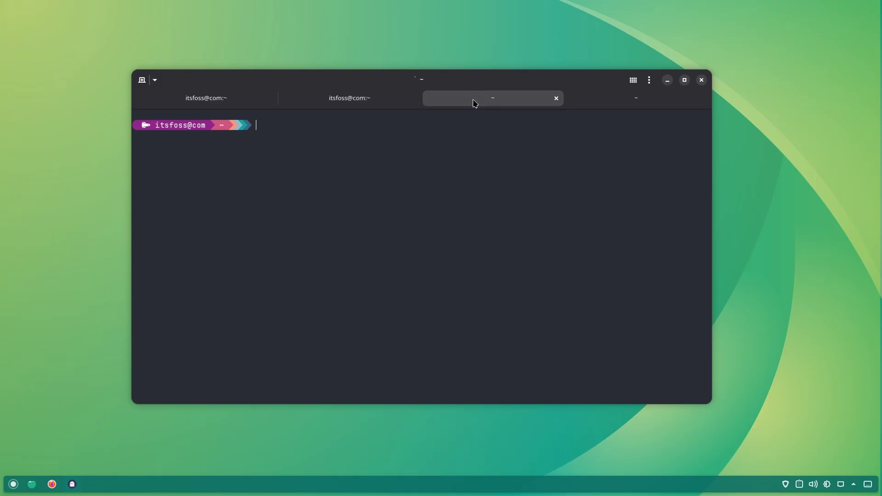
left_click(633, 81)
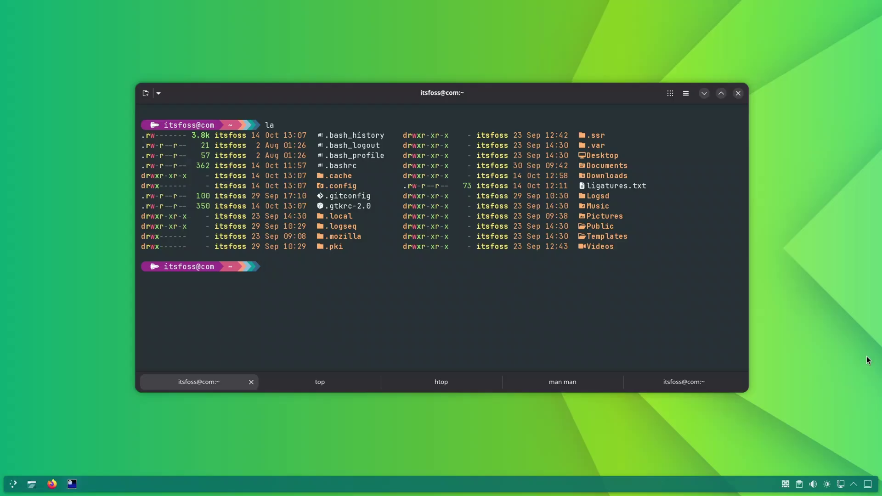
left_click(300, 382)
left_click(431, 382)
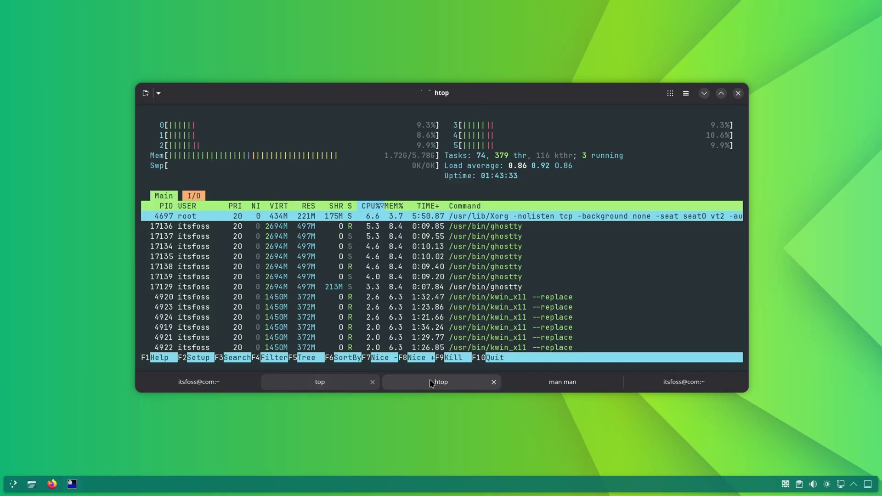
left_click(217, 383)
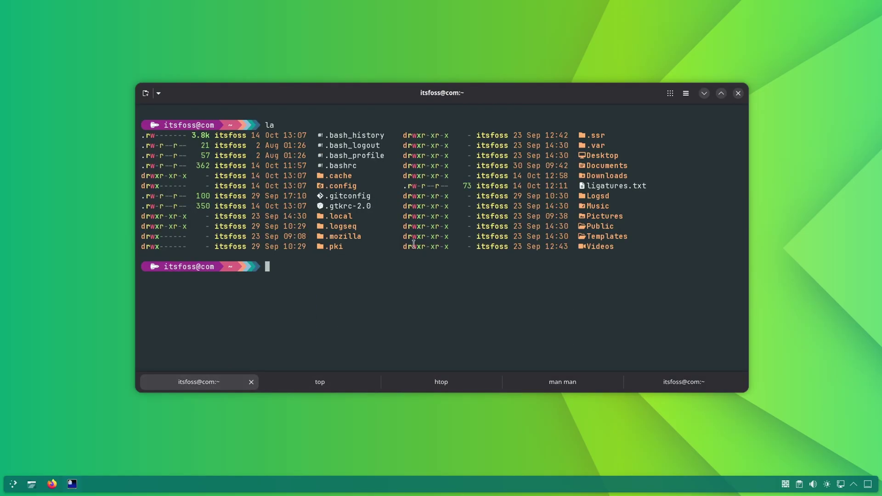
left_click(669, 94)
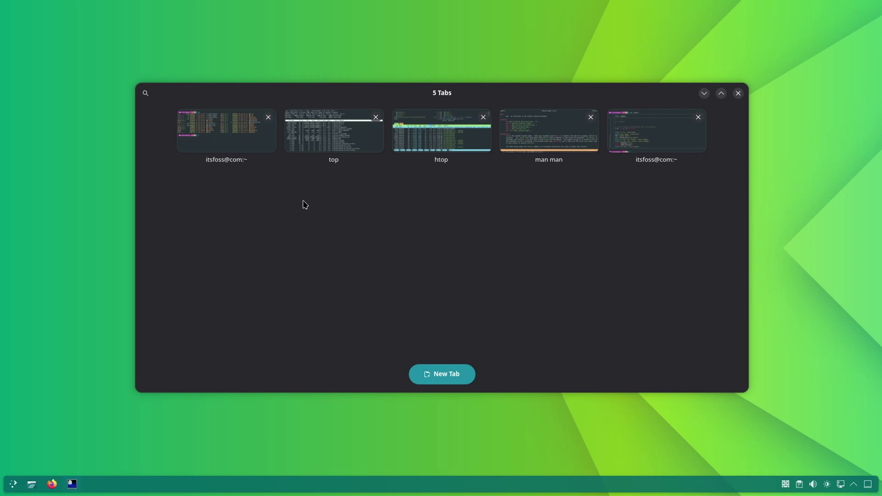
- Show the tab search field in the overview, then open another window's ⋮ menu
left_click(145, 93)
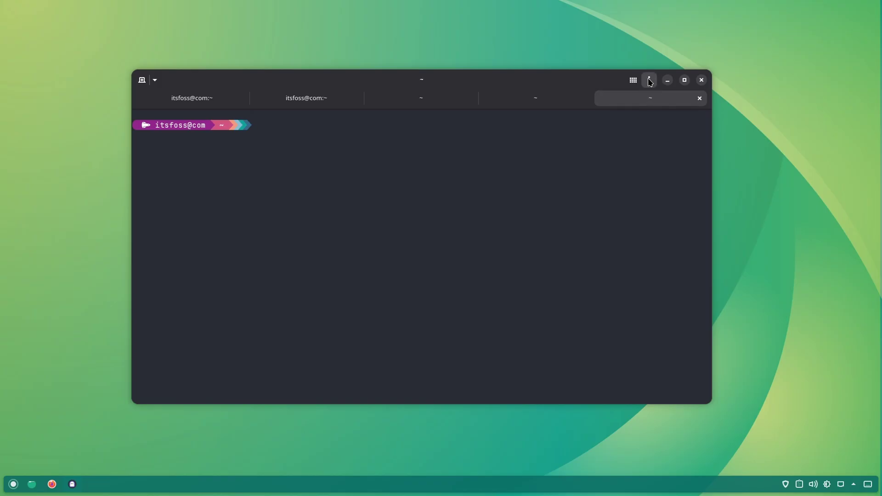
left_click(649, 80)
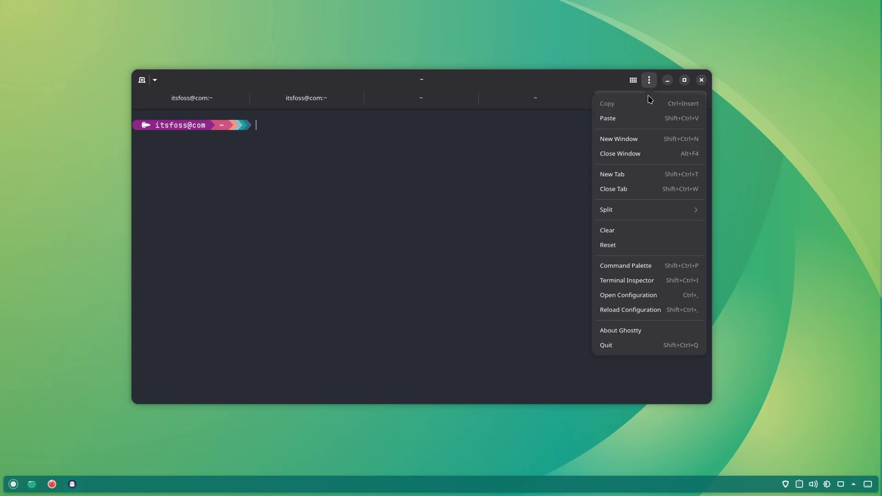
- Split the window down from the Split menu, then split right and split that pane down with Ctrl+Alt+R and Ctrl+Alt+D
left_click(630, 210)
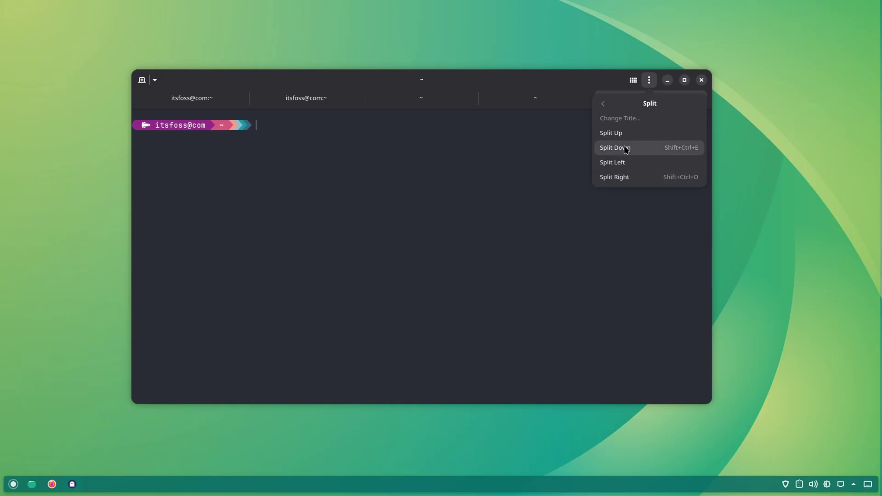
left_click(611, 132)
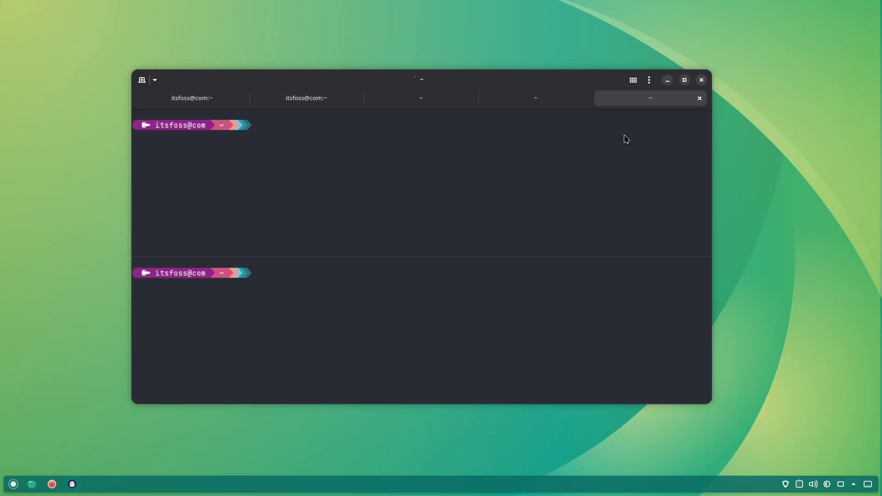
left_click(649, 81)
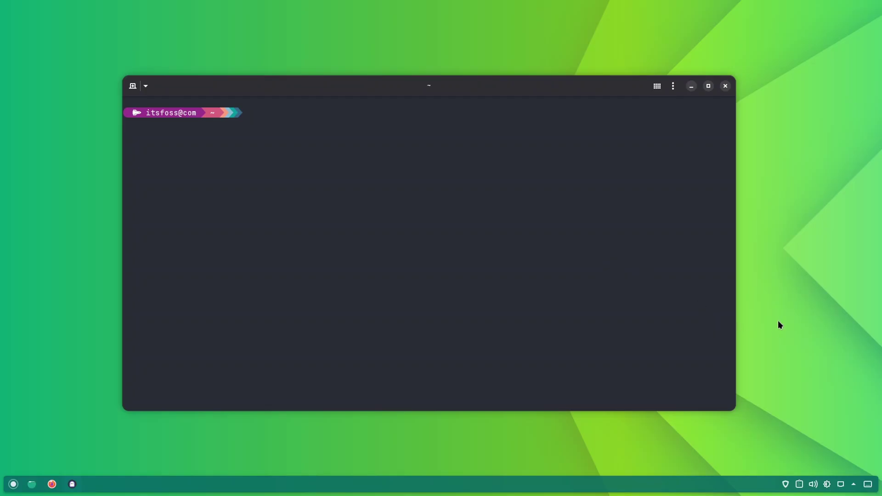
key("ctrl+alt+r")
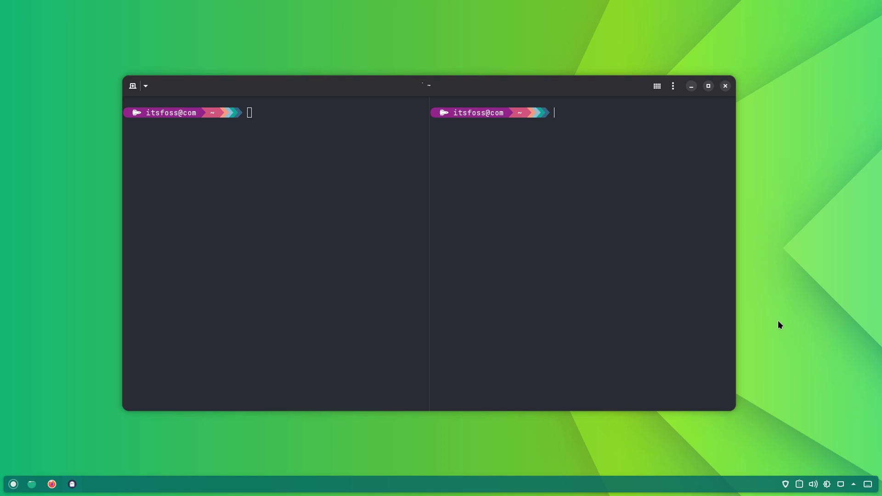
key("ctrl+alt+d")
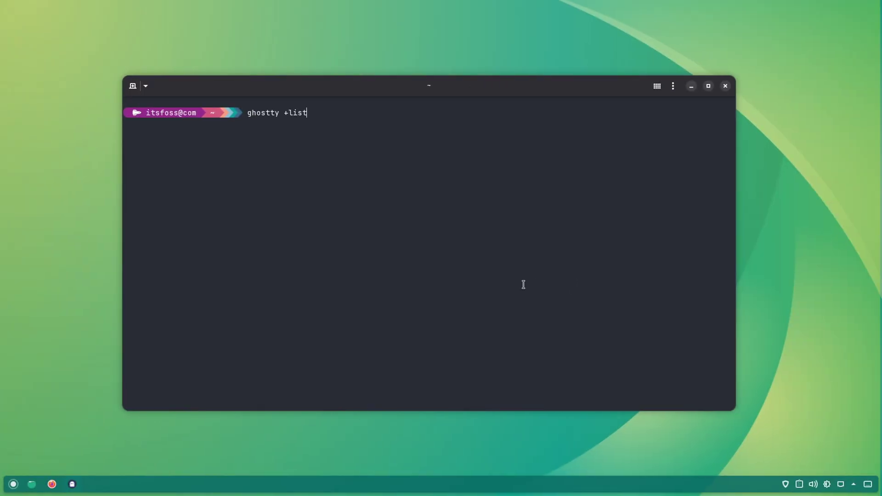
type("-keybinds --default")
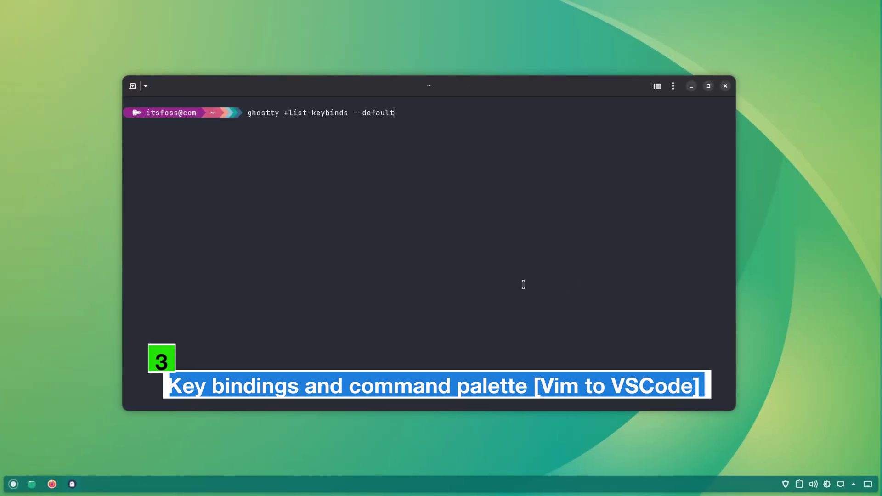
- Run ghostty +list-keybinds --default to print the default keybindings
key("Return")
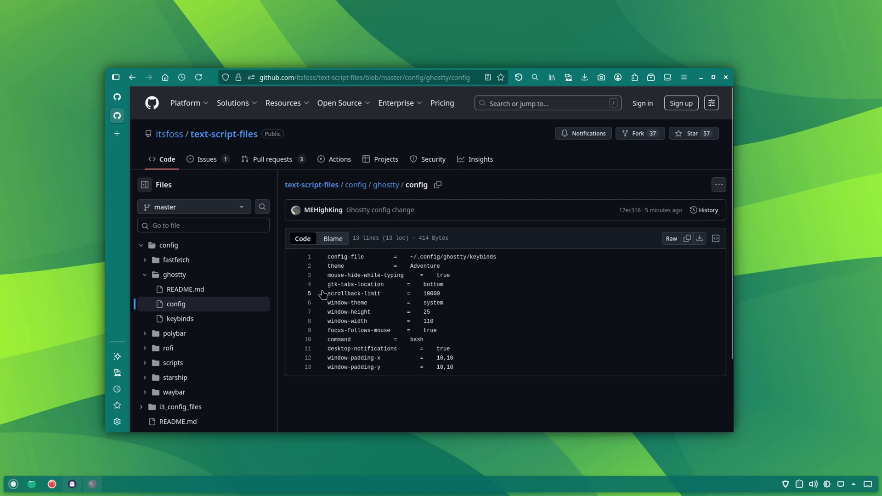
triple_click(349, 257)
left_click(504, 256)
triple_click(410, 257)
left_click(476, 257)
left_click_drag(411, 256, 497, 257)
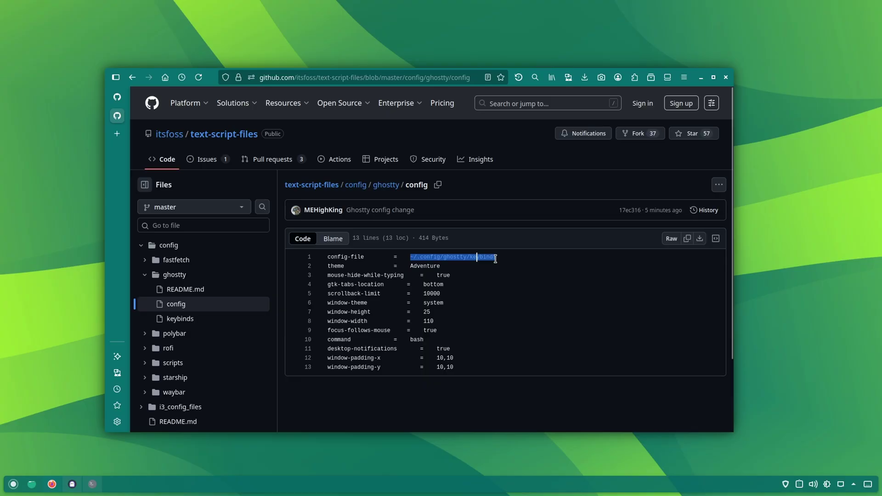
left_click(496, 260)
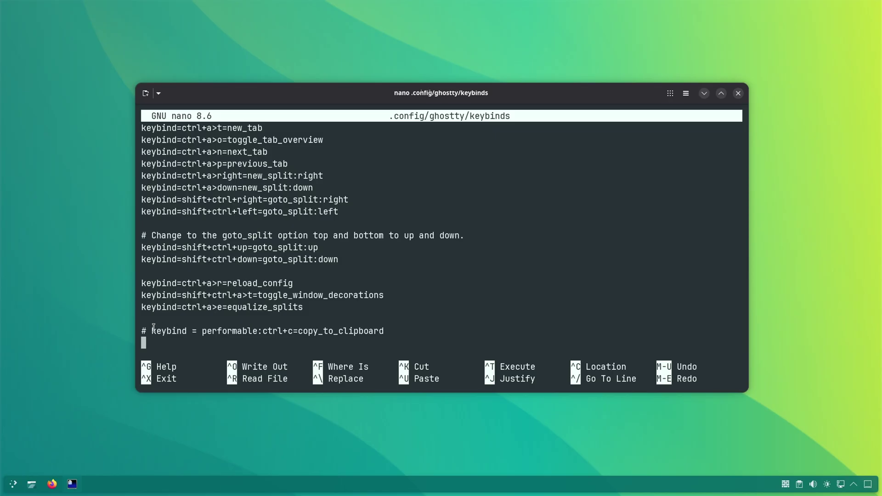
- Uncomment the copy_to_clipboard keybind line in nano and save the keybinds file
left_click_drag(152, 332, 386, 334)
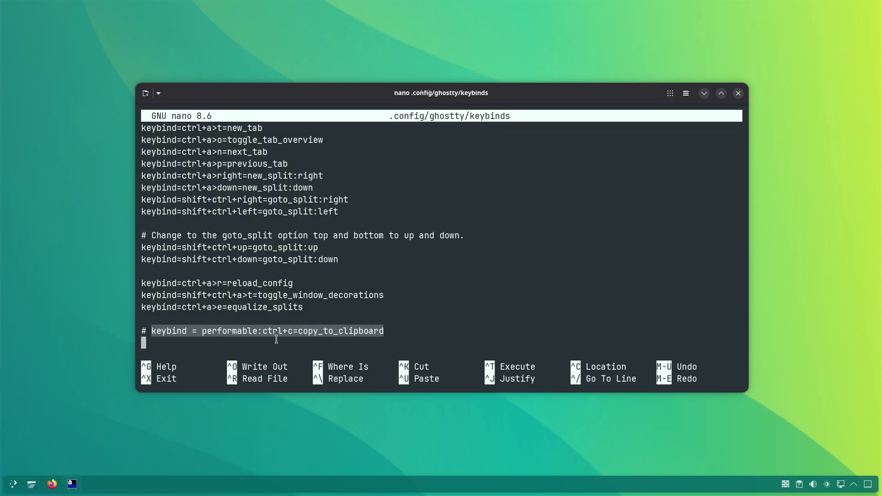
left_click(152, 336)
key("Up")
key("Delete")
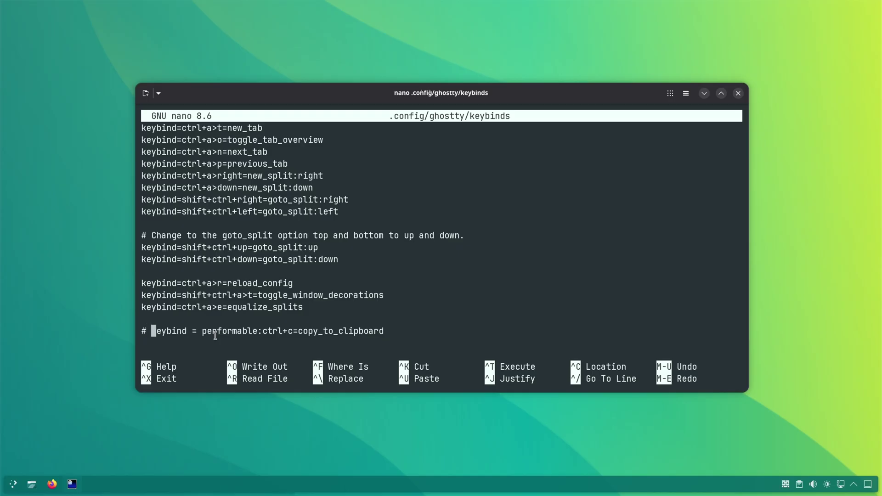
key("Delete")
key("ctrl+x")
key("y")
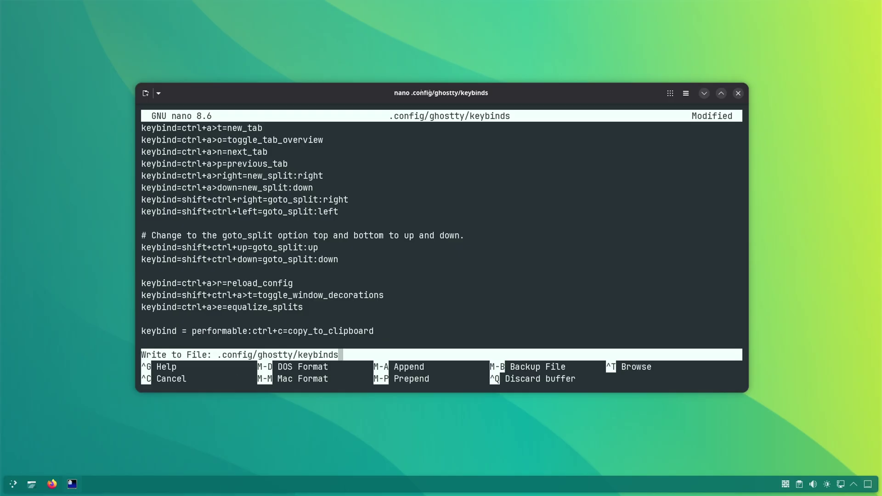
key("Return")
- Reload the Ghostty config, run sleep 20, select 'sleep', then interrupt it with Ctrl+C
key("ctrl+shift+comma")
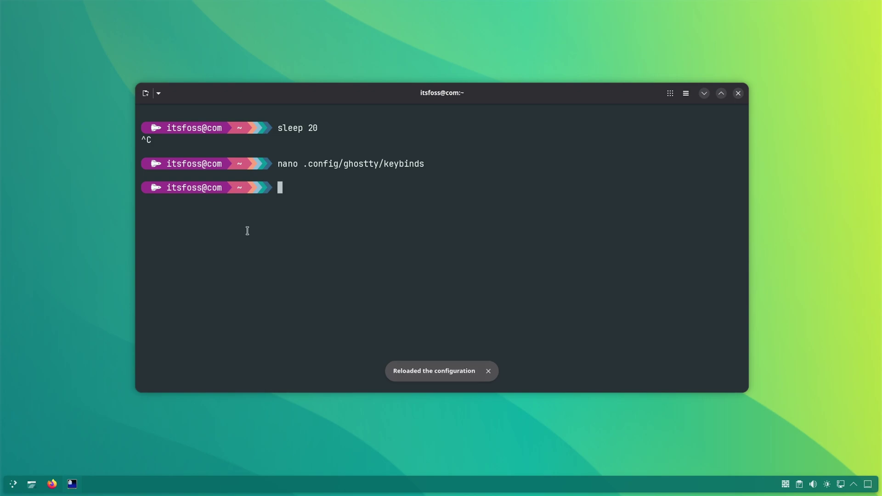
type("sleep 20")
key("Return")
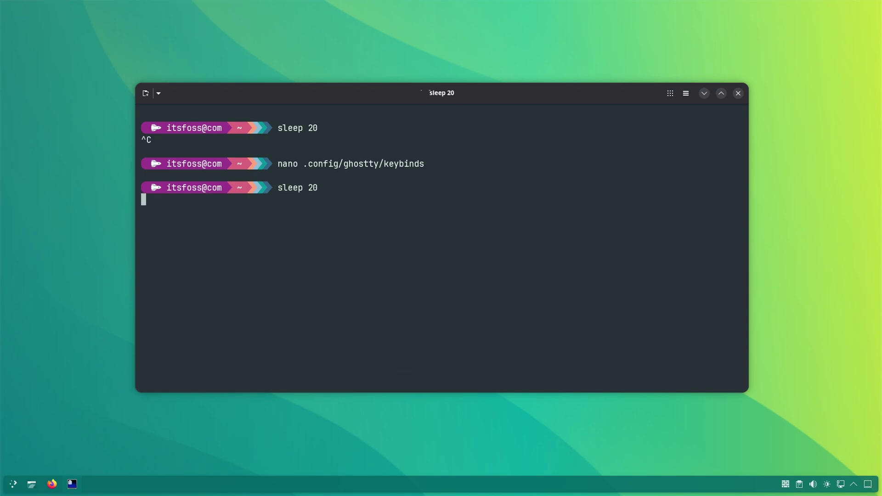
double_click(288, 188)
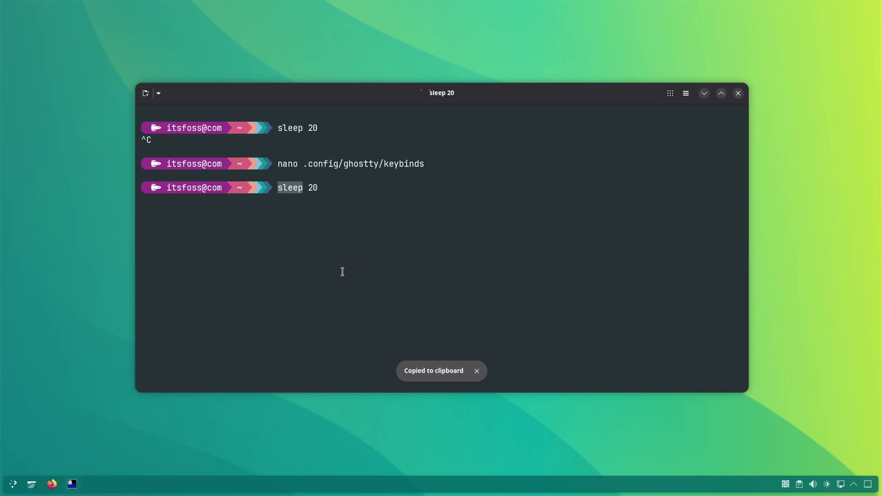
left_click(311, 202)
key("ctrl+c")
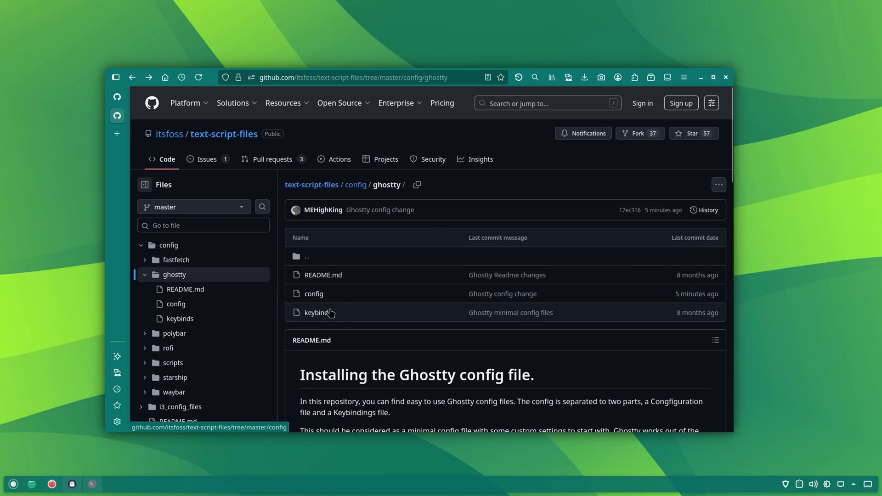
- Open keybinds from the ghostty folder listing in the itsfoss config repository
left_click(317, 312)
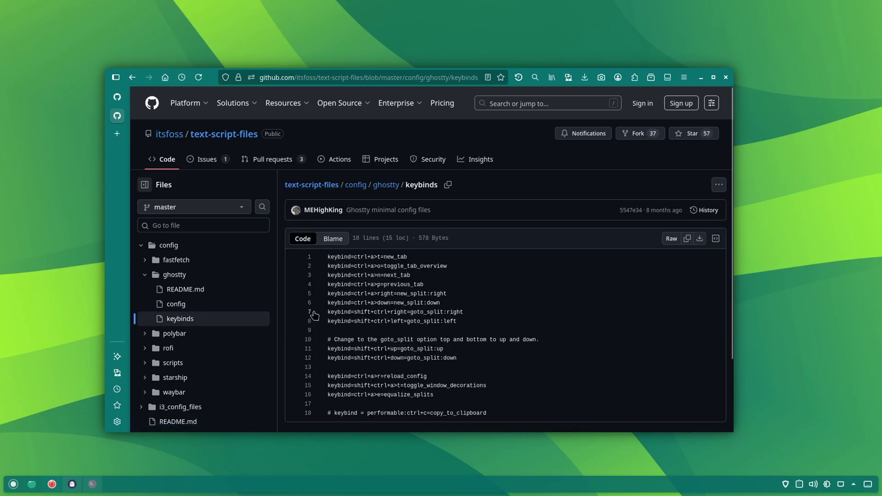
scroll(471, 297, "down", 2)
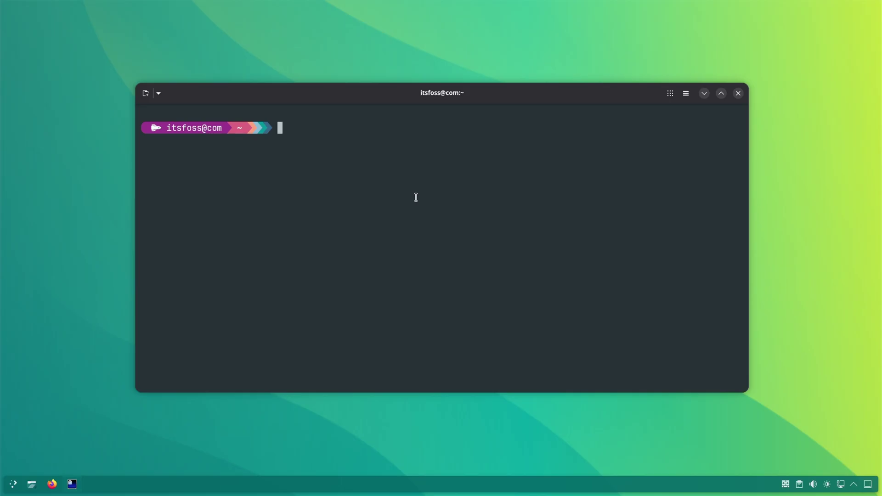
- Open the command palette from the window menu and highlight Clear Screen
left_click(686, 94)
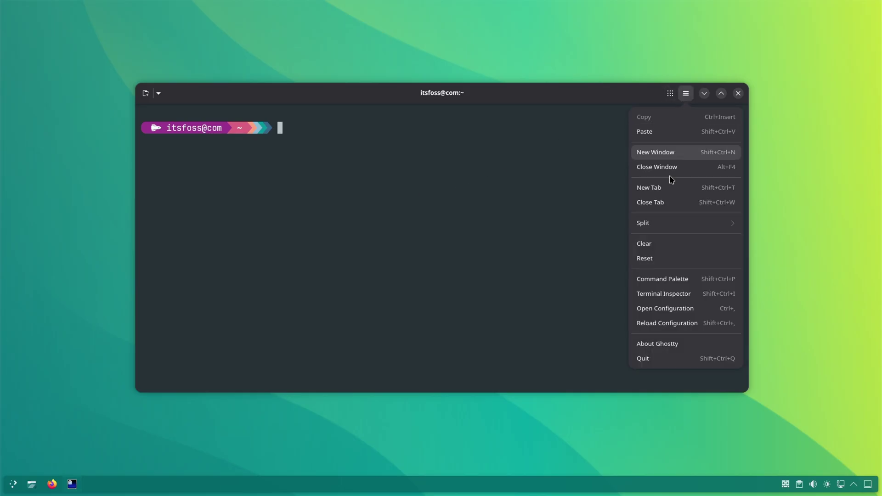
left_click(710, 280)
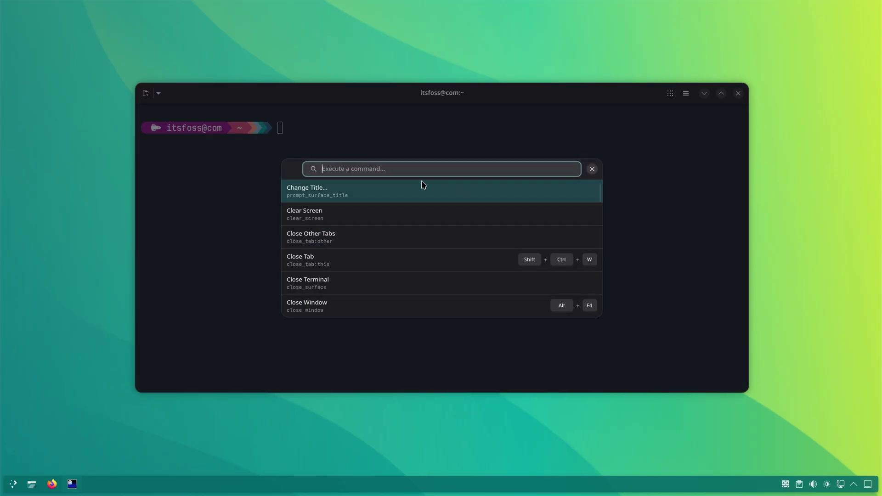
key("Down")
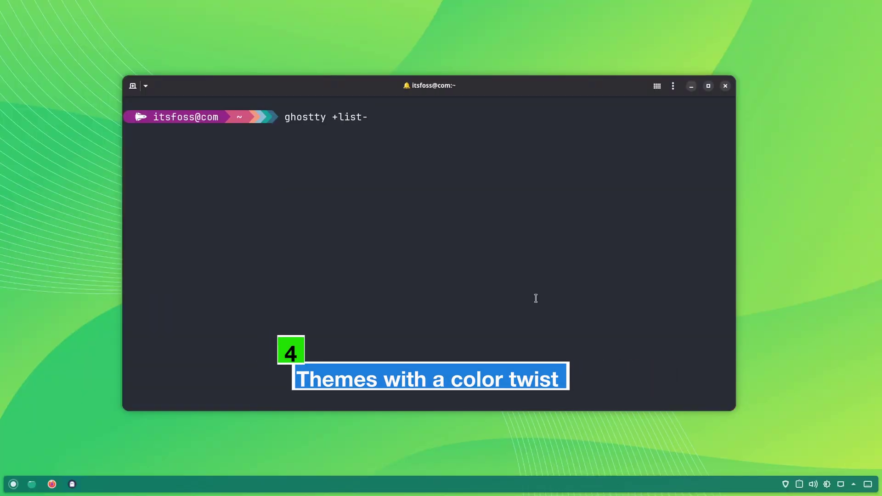
- Run ghostty +list-themes, browse past 3024 Day, filter to Catppuccin, and select Catppuccin Latte
key("Return")
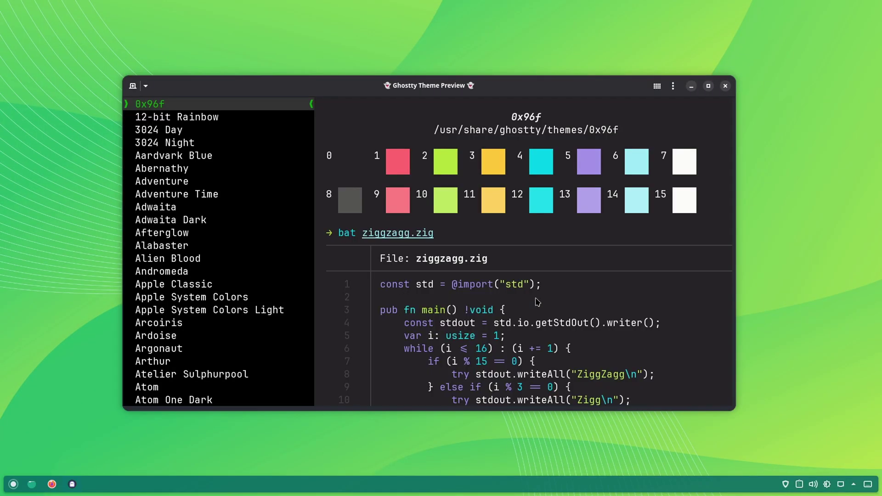
key("Down")
key("Down")
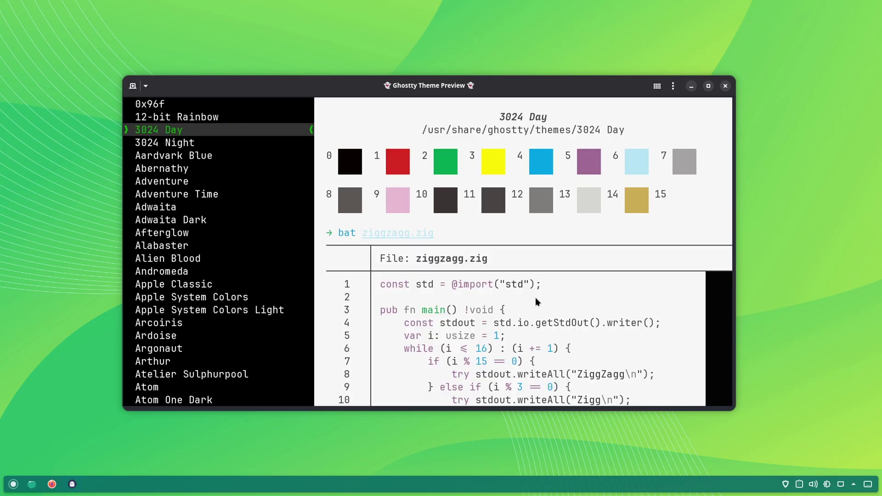
key("Down")
key("Down")
key("Down")
key("slash")
type("catppuccin")
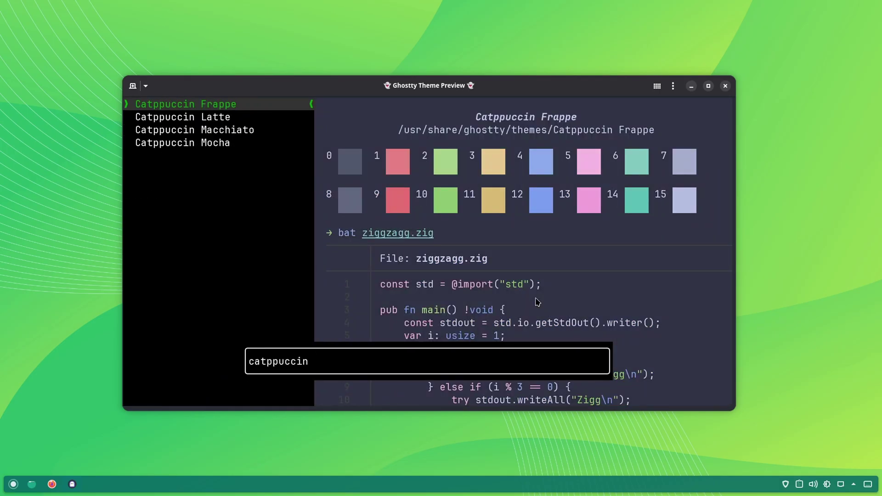
key("Return")
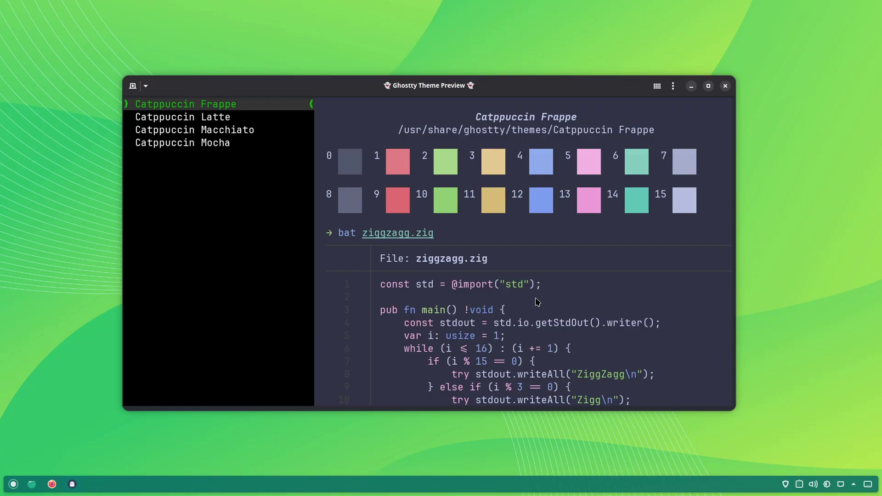
key("Down")
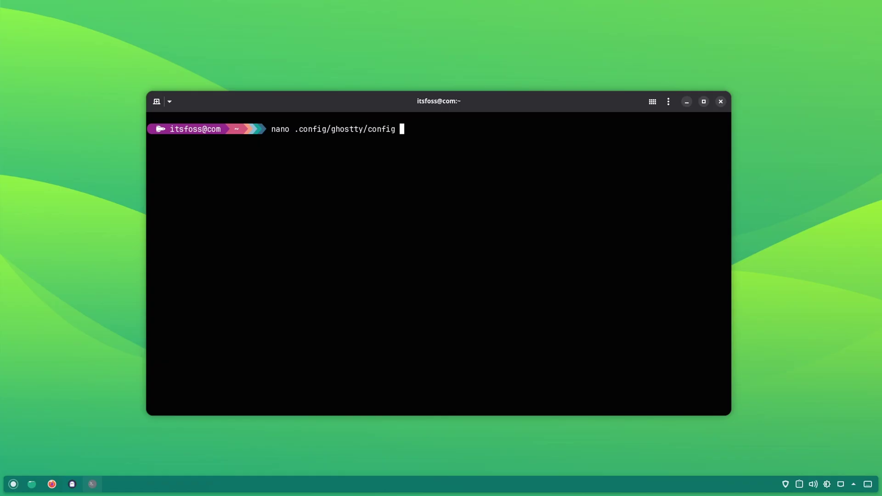
- Open the Ghostty config in nano, delete the Adventure theme value, and save
key("Return")
key("BackSpace")
key("BackSpace")
key("BackSpace")
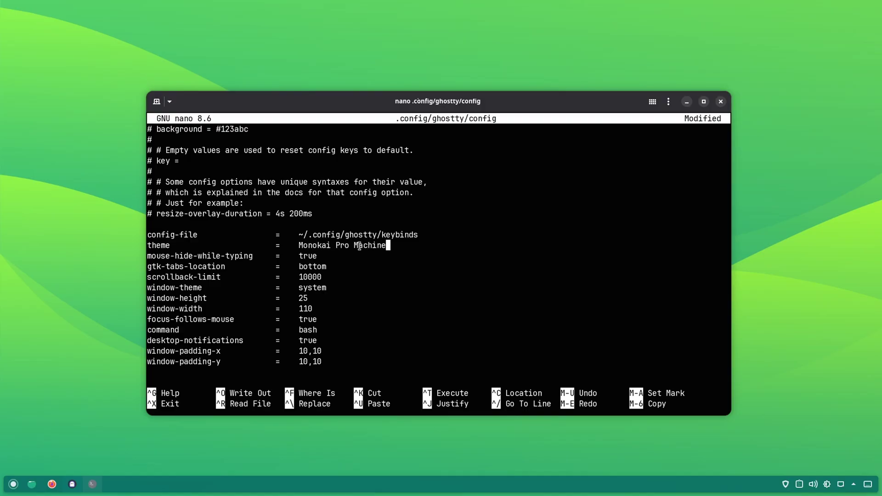
key("ctrl+x")
key("y")
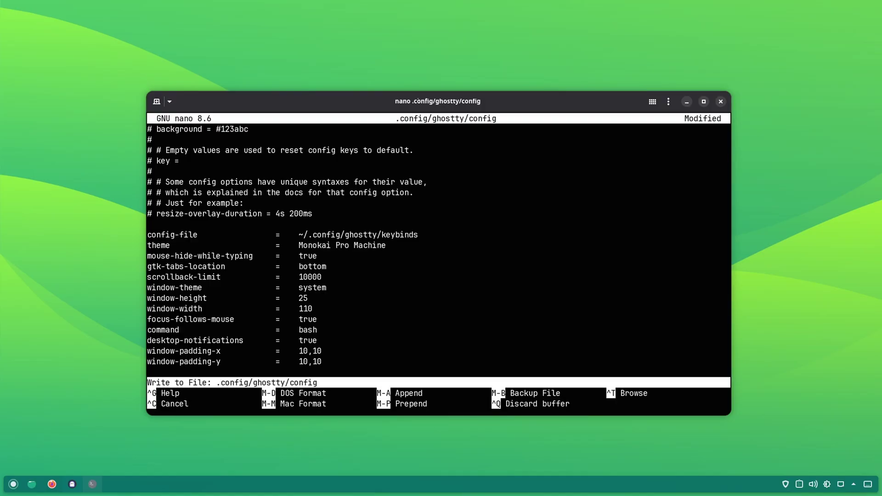
key("Return")
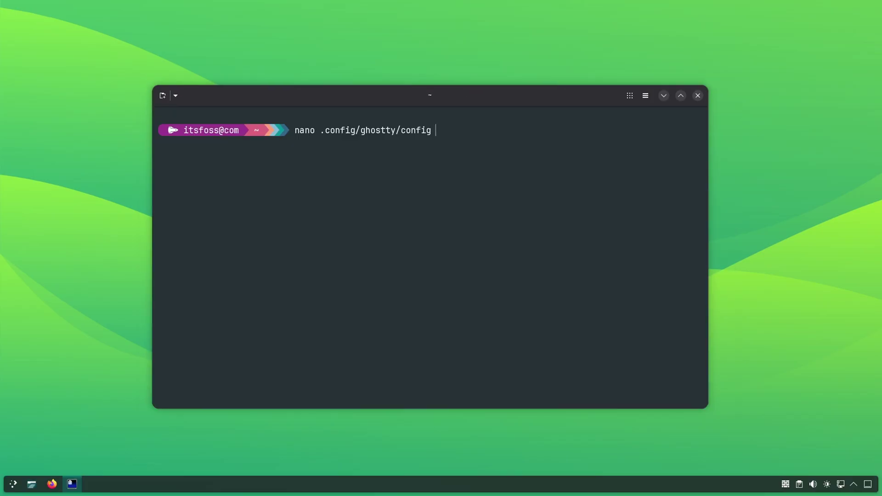
key("Return")
- Set the theme to dark:Monokai Pro Machine,light:Catppuccin Latte and save the config
key("ctrl+End")
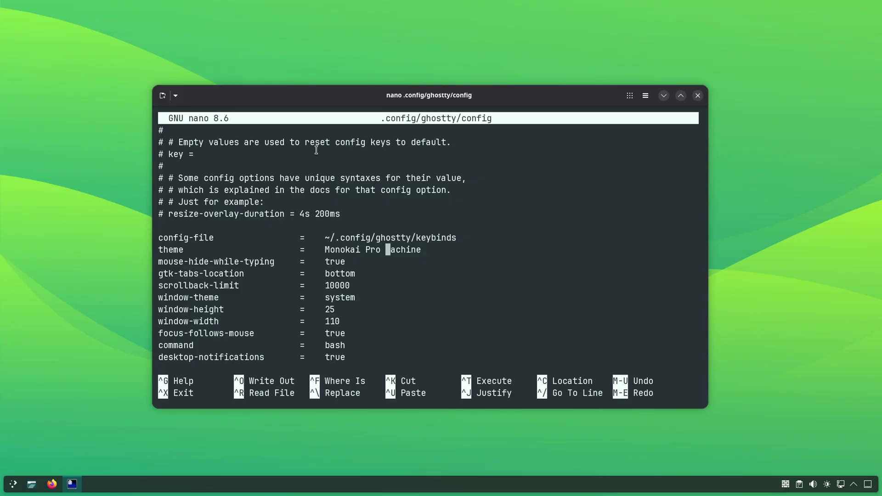
type("dark:")
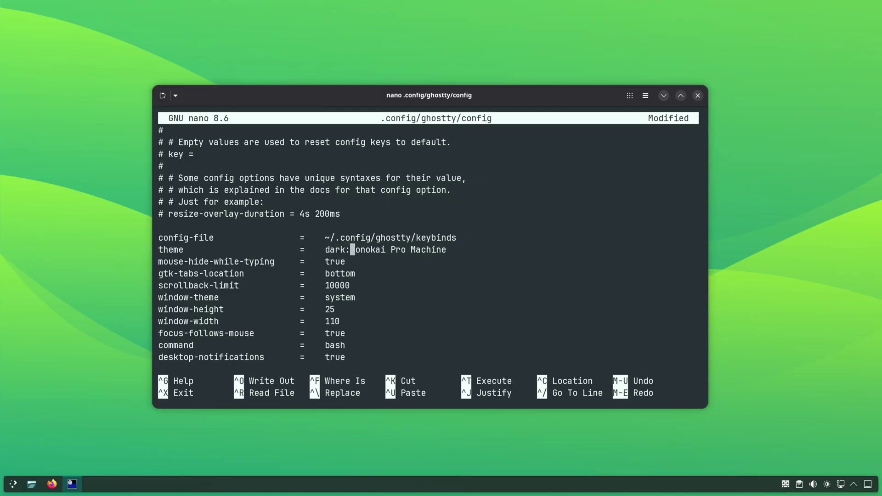
type("Catppuccin Latte")
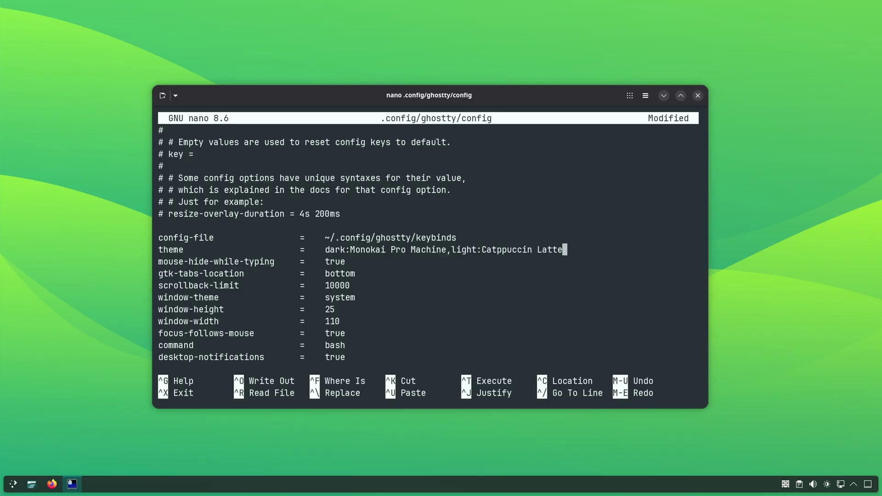
key("ctrl+x")
key("y")
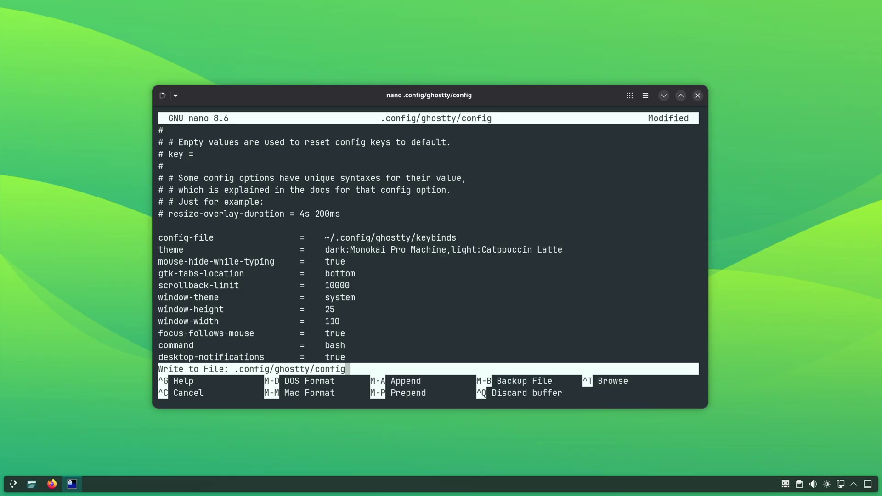
key("Return")
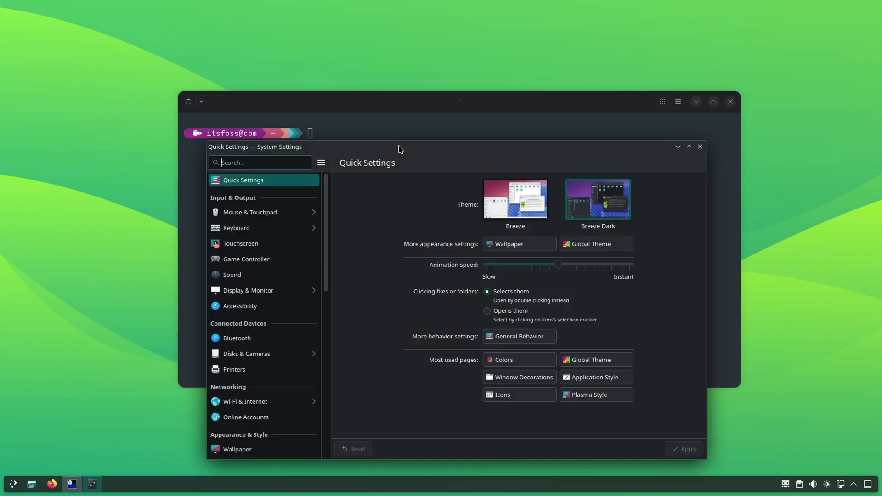
- Apply the light Breeze desktop theme and run ls in Ghostty to show its light colours
left_click_drag(397, 148, 392, 125)
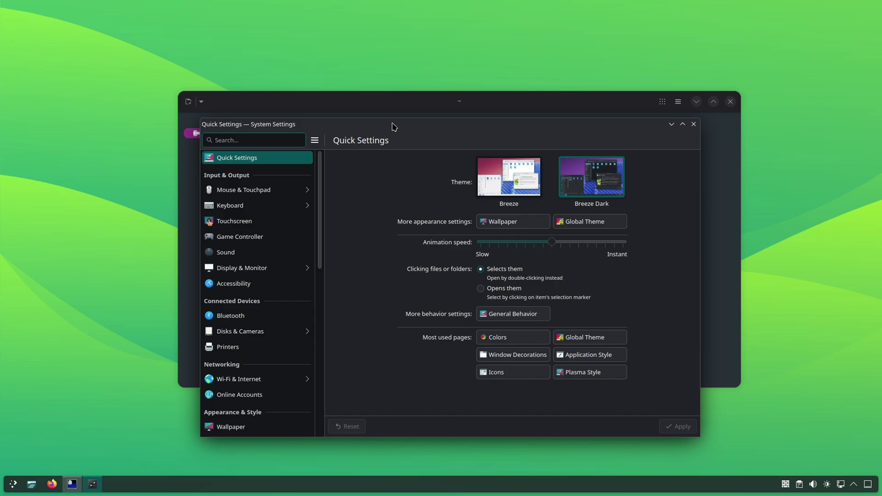
left_click(516, 176)
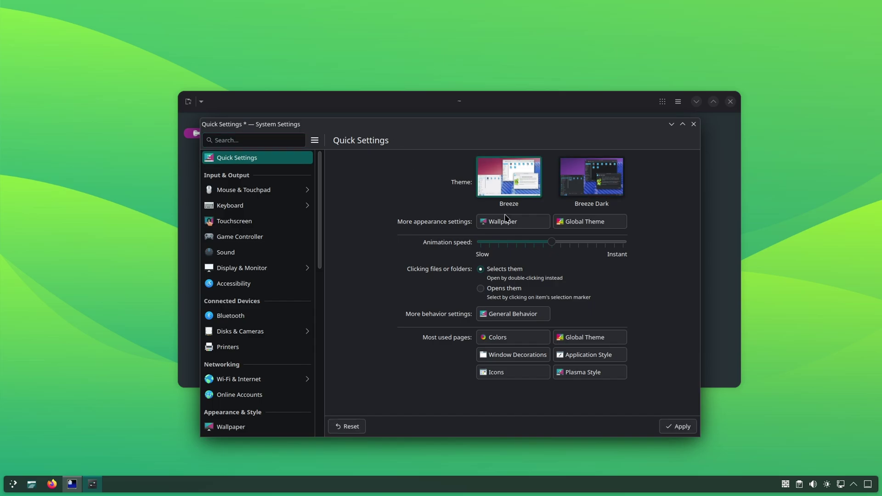
left_click(679, 427)
left_click(521, 103)
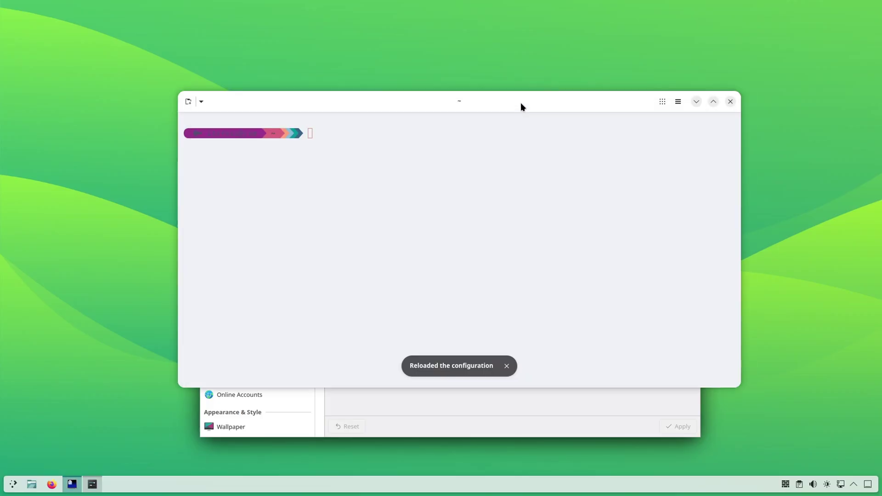
type("ls")
key("Return")
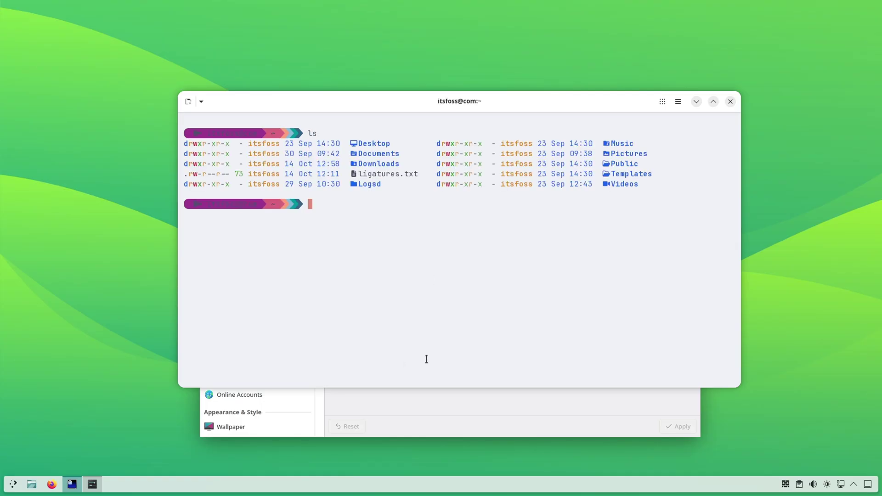
- Apply Breeze Dark, check that Ghostty turns dark, then select Breeze again
left_click(397, 410)
left_click(582, 178)
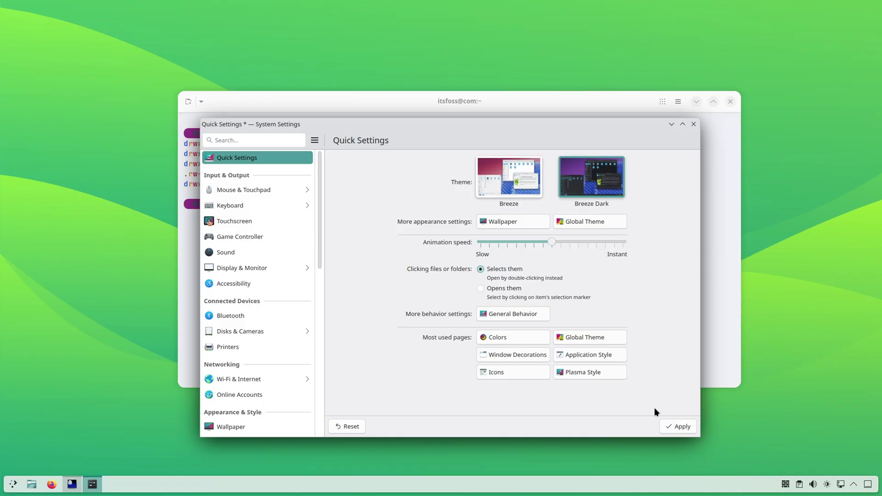
left_click(677, 427)
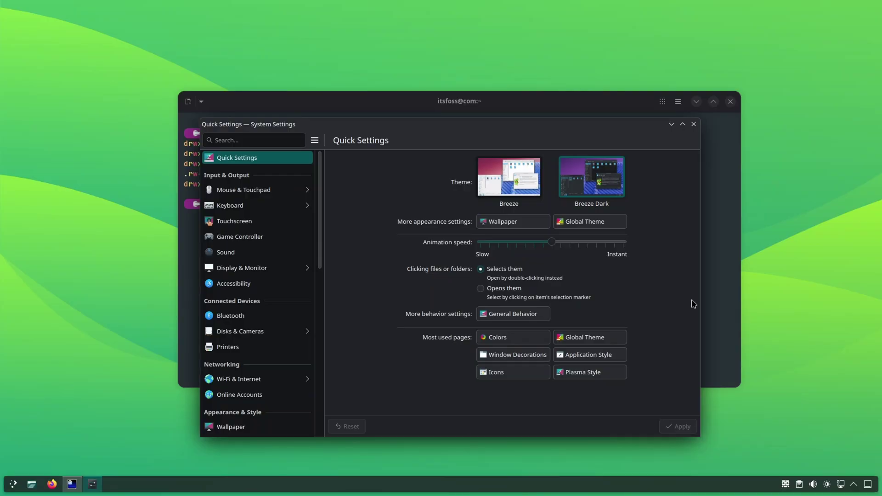
left_click(717, 280)
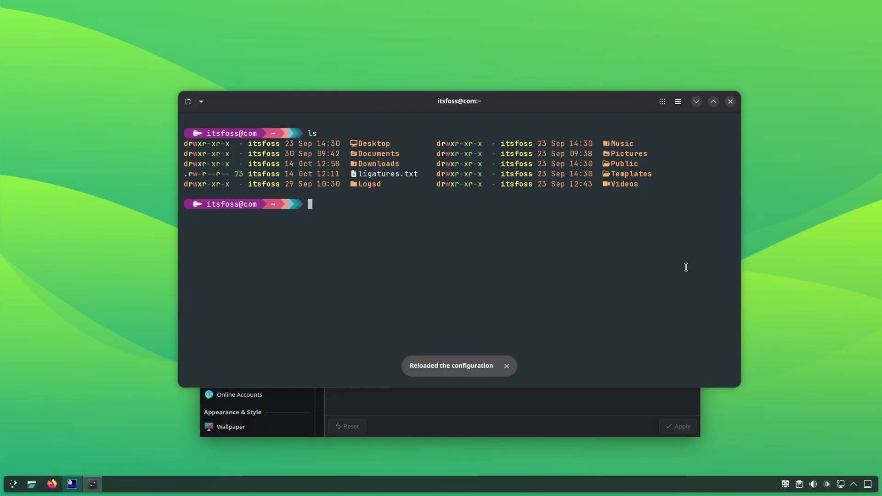
left_click(657, 410)
left_click(509, 178)
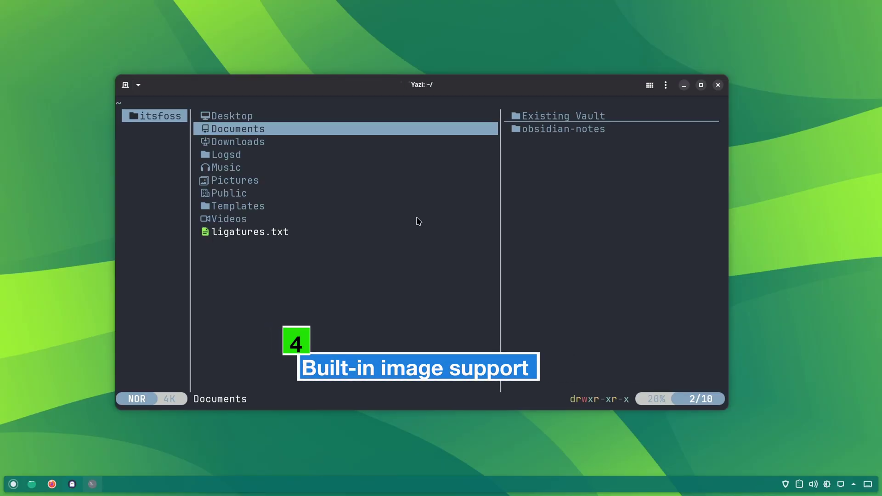
- In Yazi, enter Pictures/Wallpapers and preview wallpapers such as 11.png, 17.png and 6.png
key("j")
key("j")
key("j")
key("l")
key("j")
key("l")
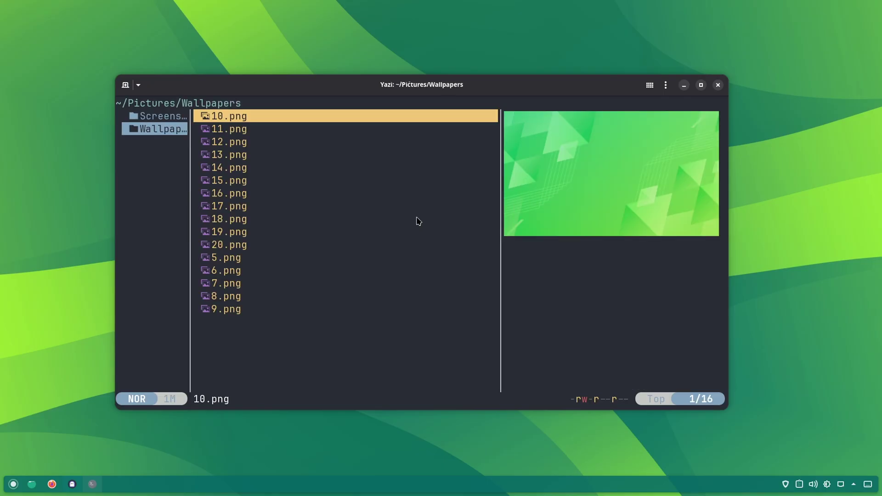
key("j")
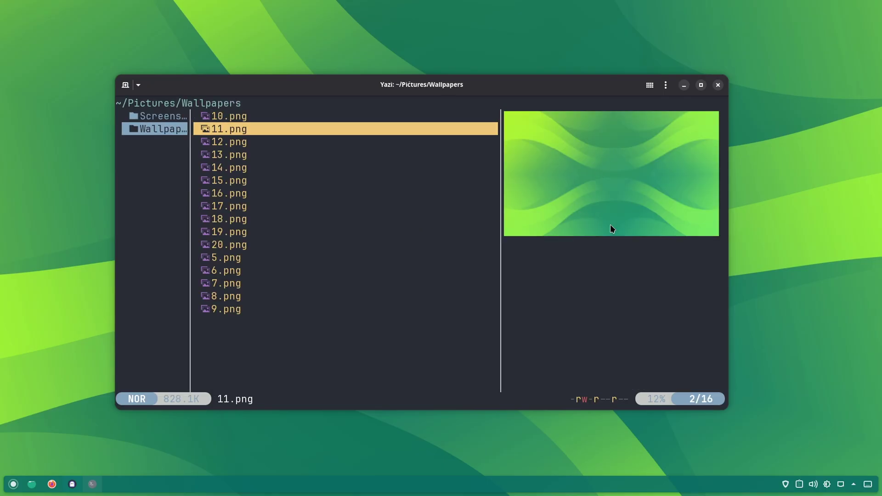
key("j")
key("j")
key("j")
key("j")
key("j")
key("j")
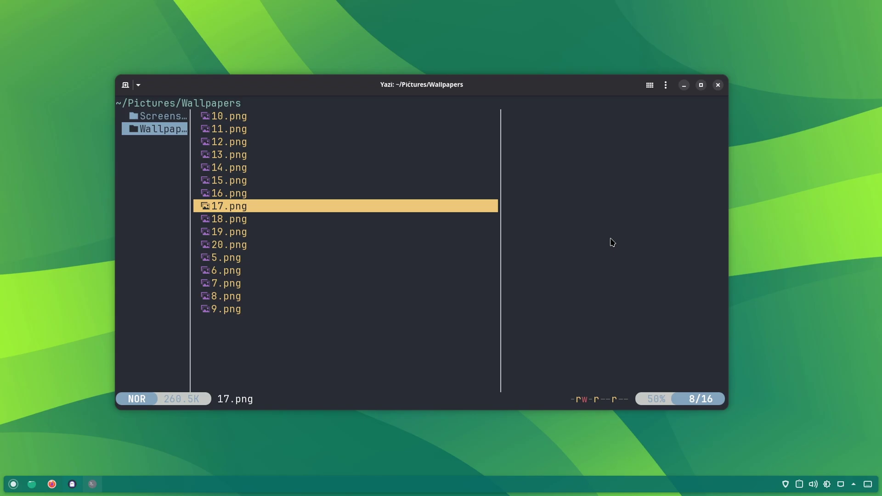
key("j")
key("j")
key("j")
key("j")
key("j")
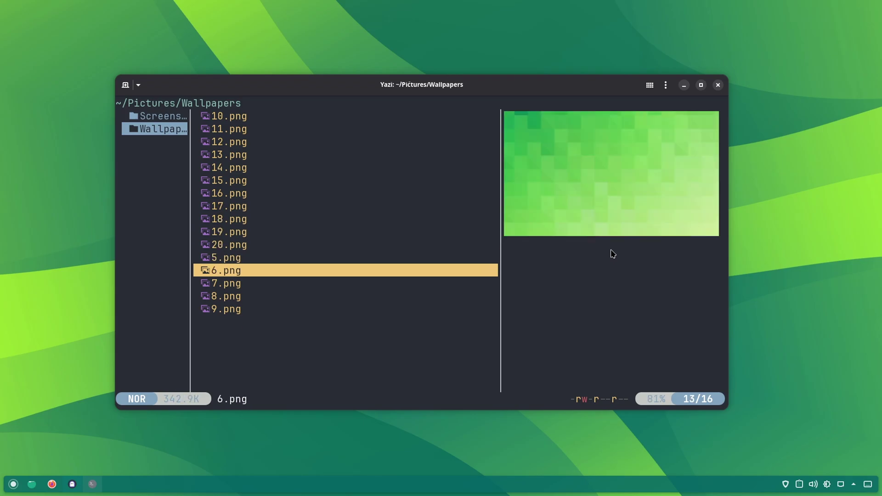
key("j")
key("k")
key("k")
key("k")
key("k")
key("k")
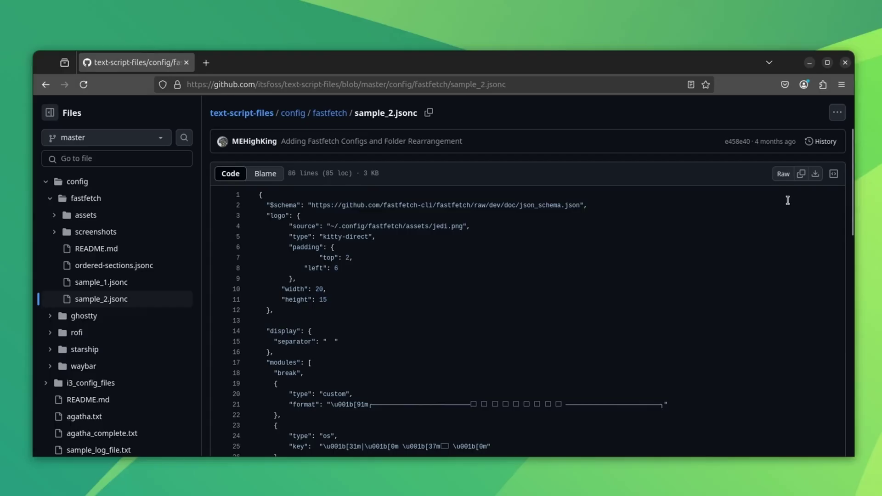
- Download sample_2.jsonc, move the downloads into ~/.config/fastfetch, and drag jedi.png into assets
left_click(816, 174)
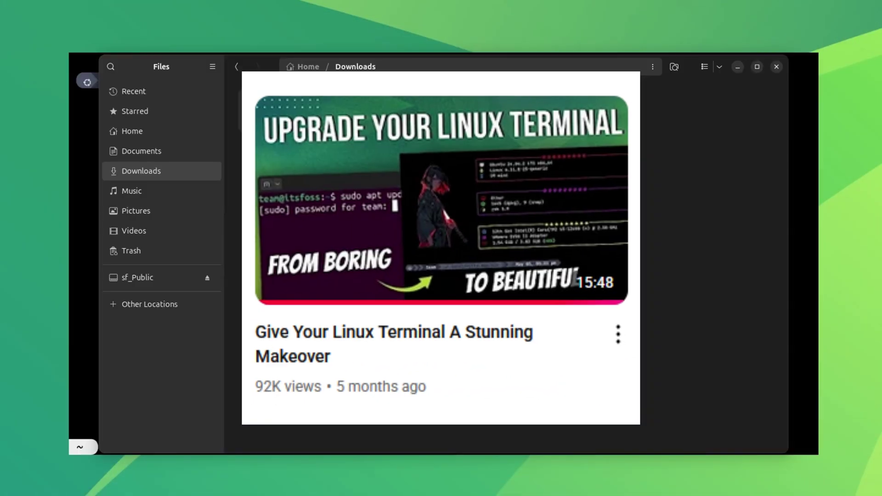
right_click(318, 119)
left_click(344, 193)
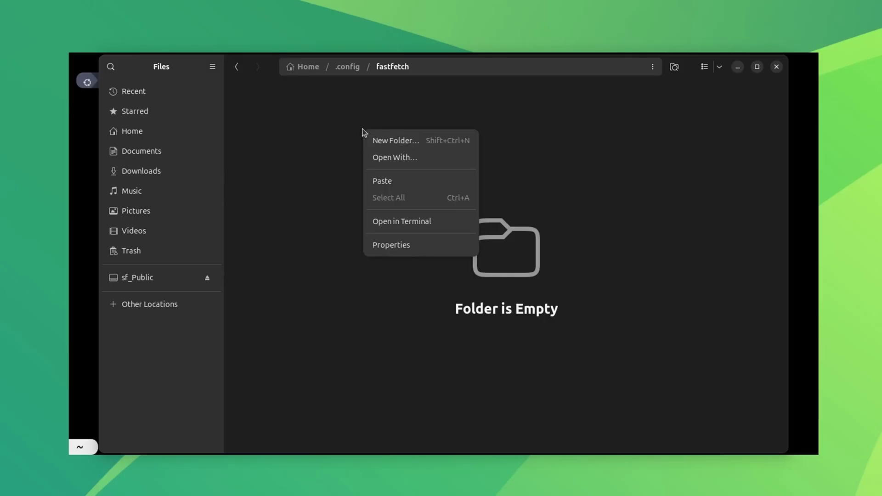
left_click(383, 181)
left_click(315, 111)
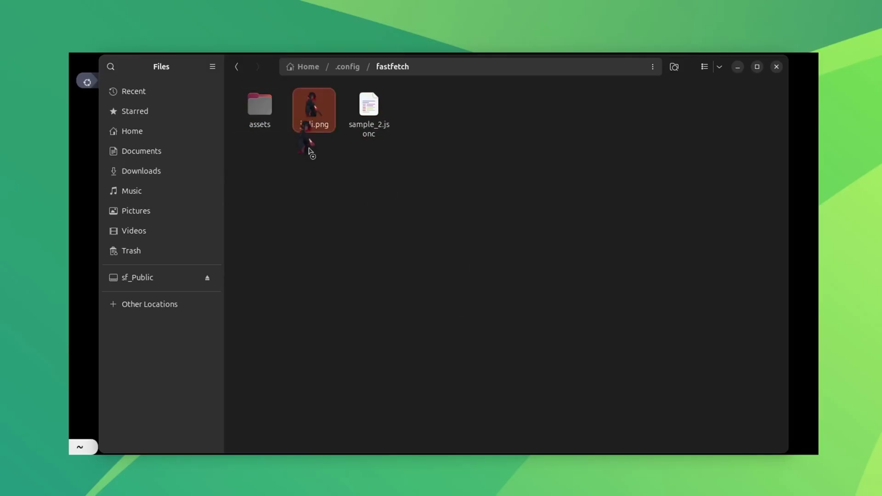
left_click_drag(314, 111, 259, 110)
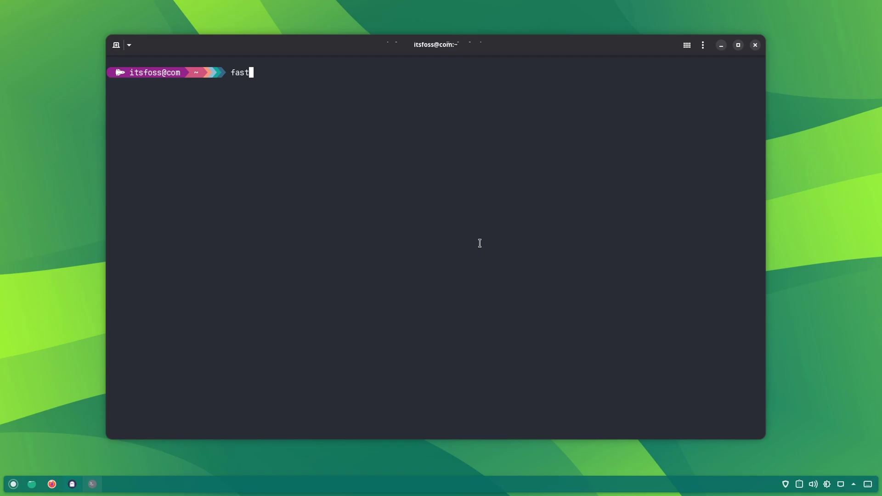
- Run fastfetch with its image logo, then cat ligatures.txt and select the ligature lines
key("Return")
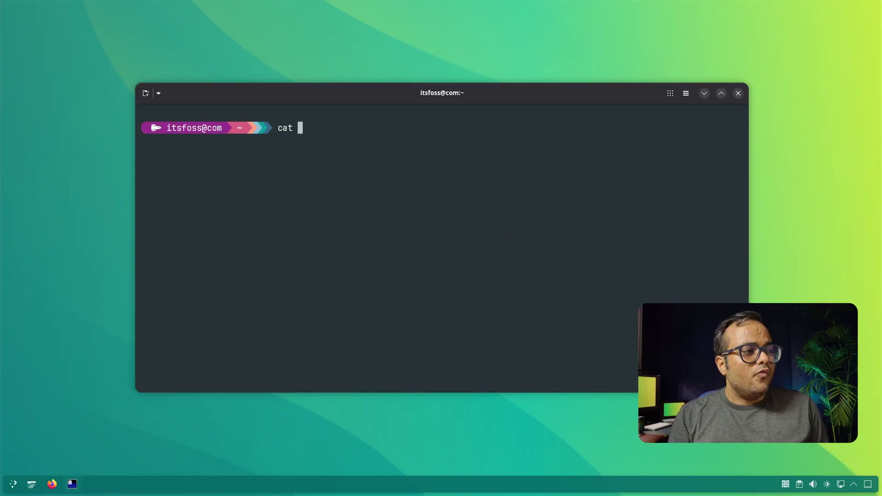
type("lig")
key("Tab")
key("Return")
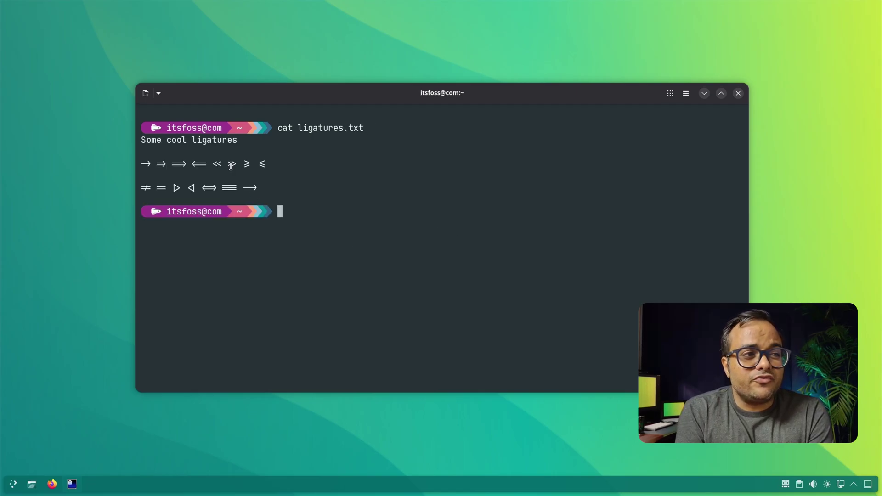
left_click_drag(142, 140, 255, 189)
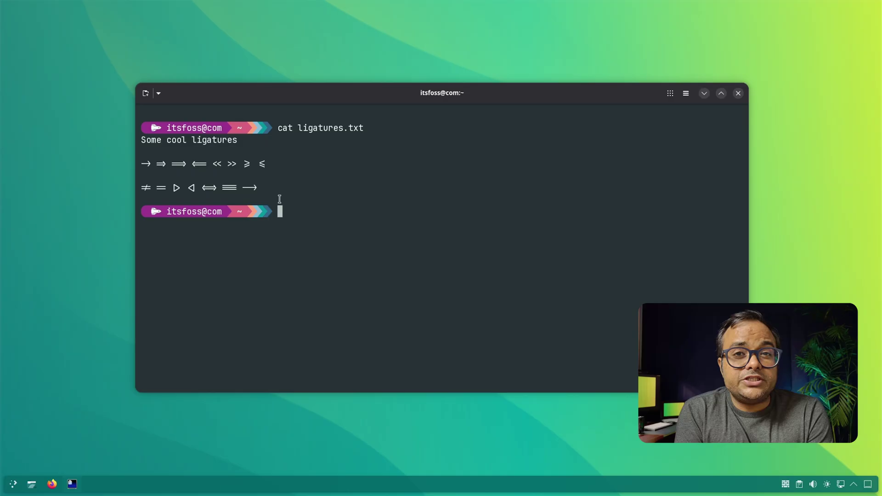
type("cat")
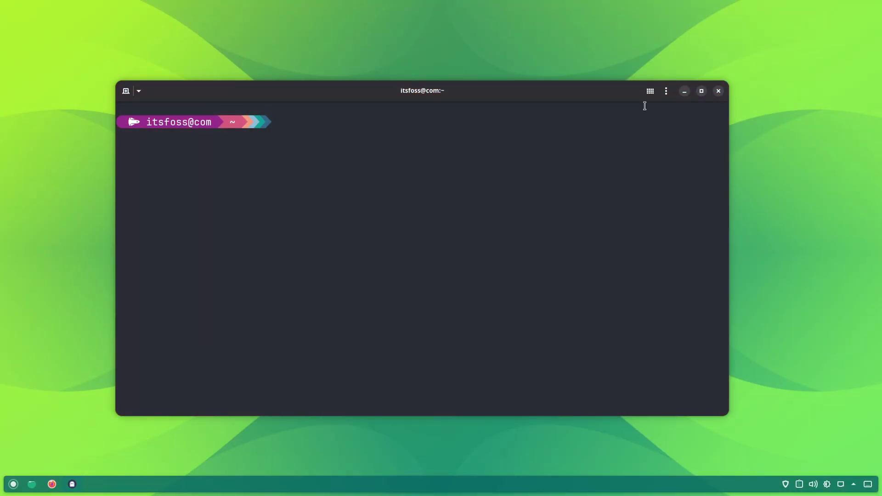
- Open the Terminal Inspector from the ⋮ menu and run ls in the terminal
left_click(667, 91)
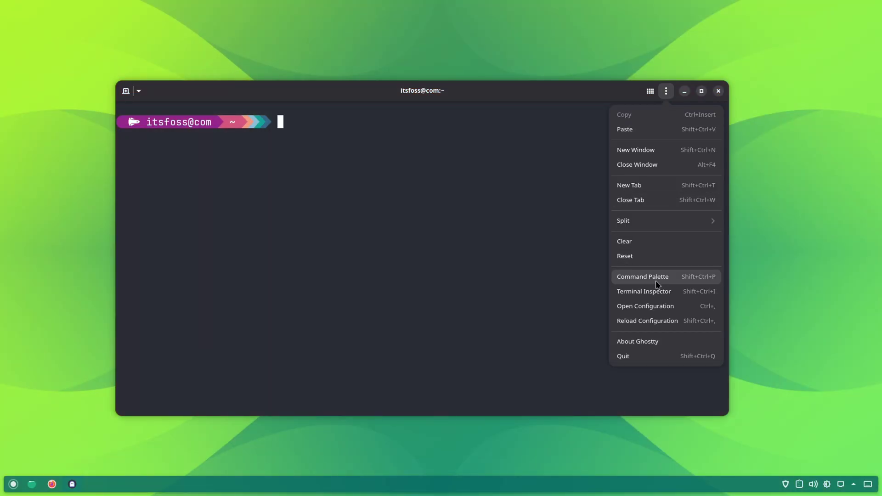
left_click(648, 292)
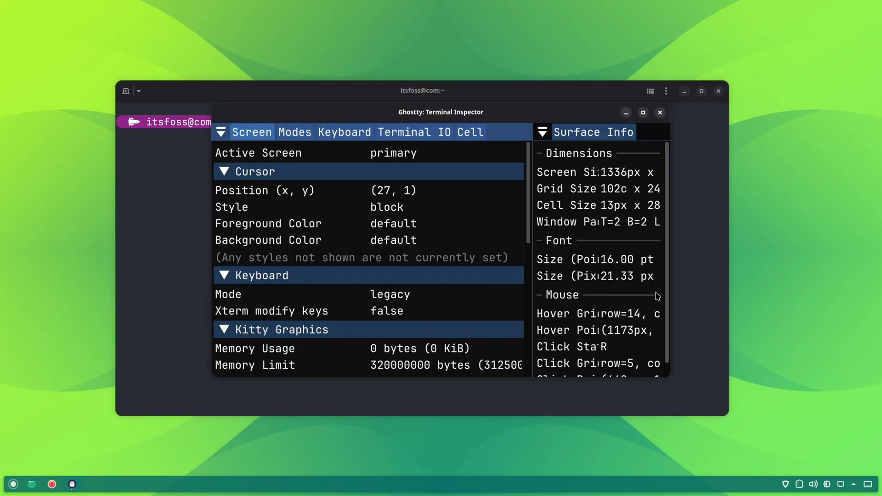
left_click_drag(336, 116, 361, 131)
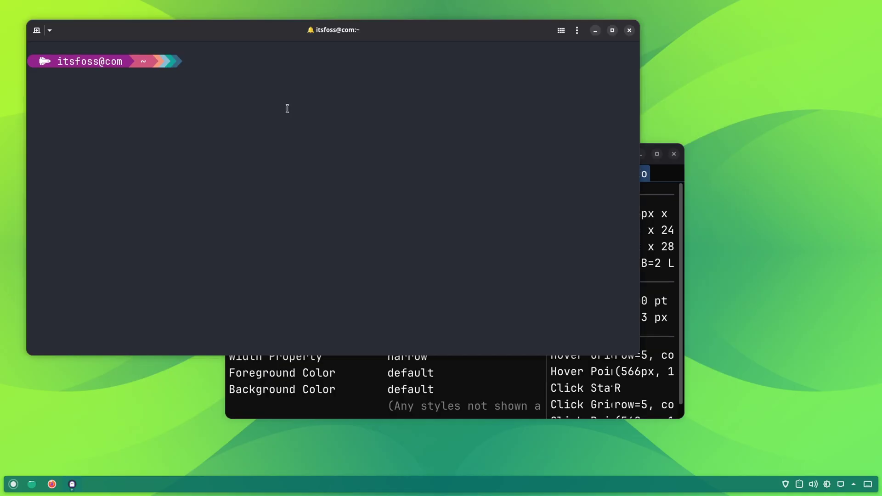
type("ls")
key("Return")
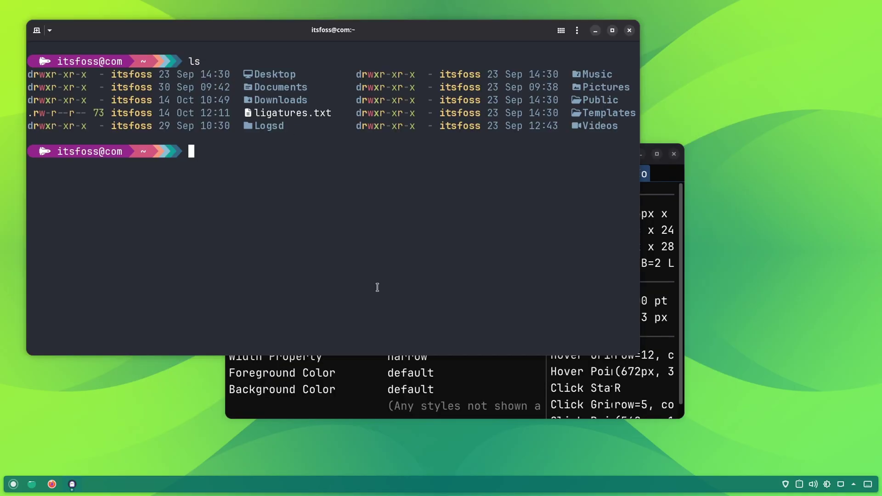
- Pick a listing icon cell in the inspector and select its U+F024D codepoint
left_click(405, 405)
left_click(250, 194)
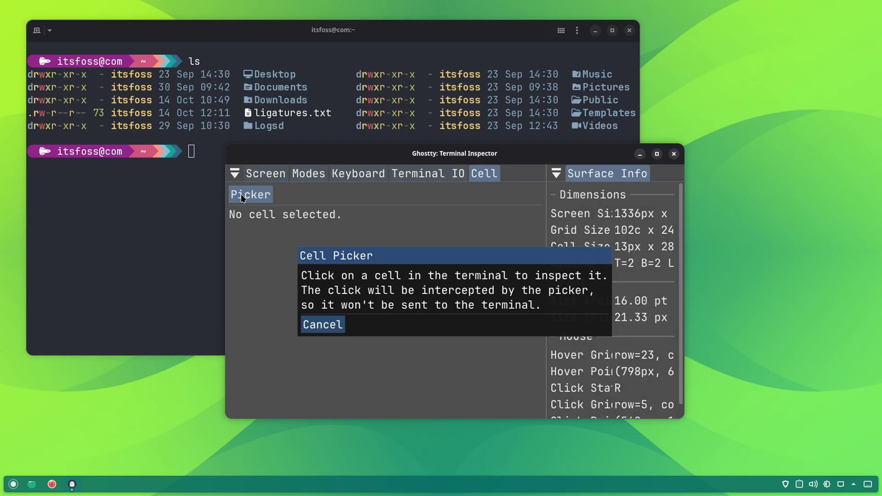
left_click(276, 100)
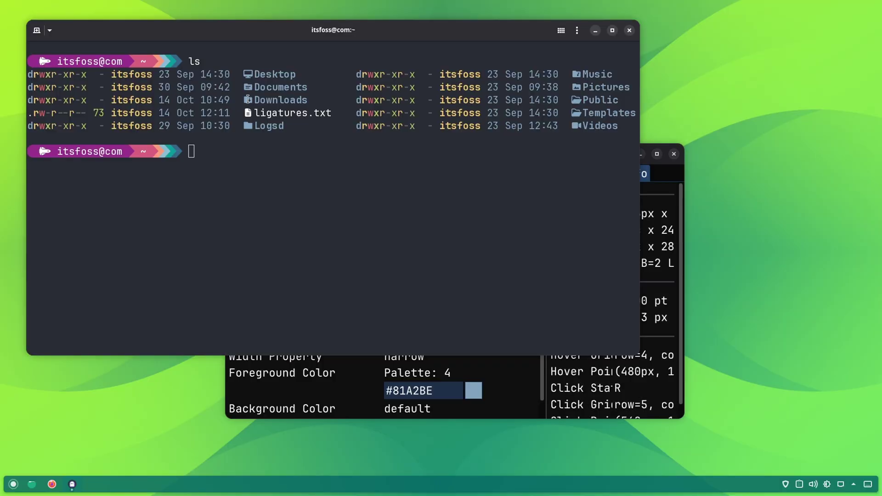
left_click(318, 373)
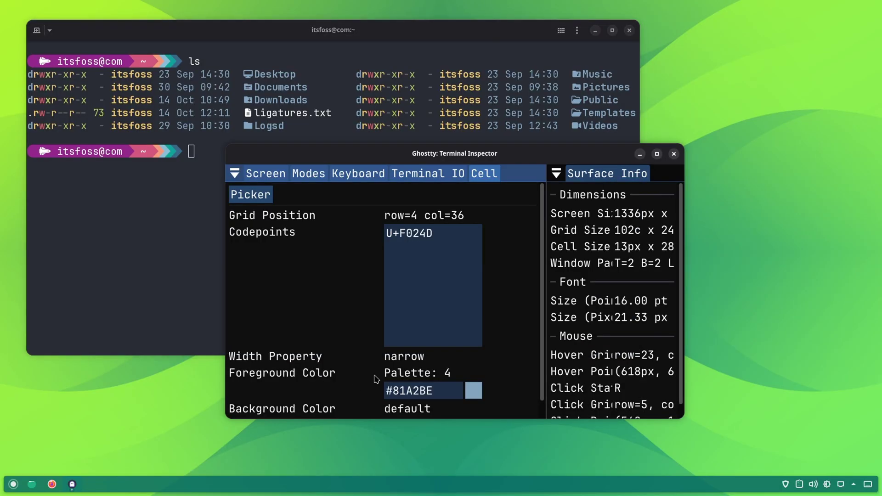
double_click(406, 234)
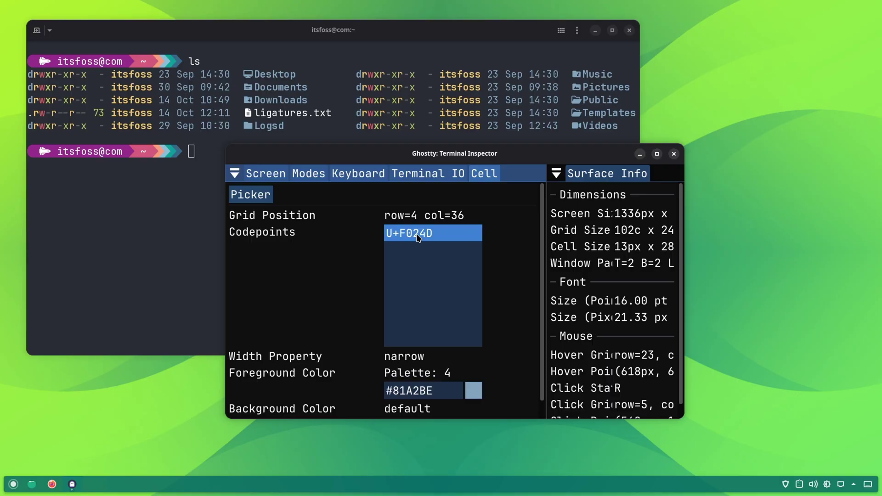
scroll(422, 272, "down", 1)
scroll(423, 297, "up", 1)
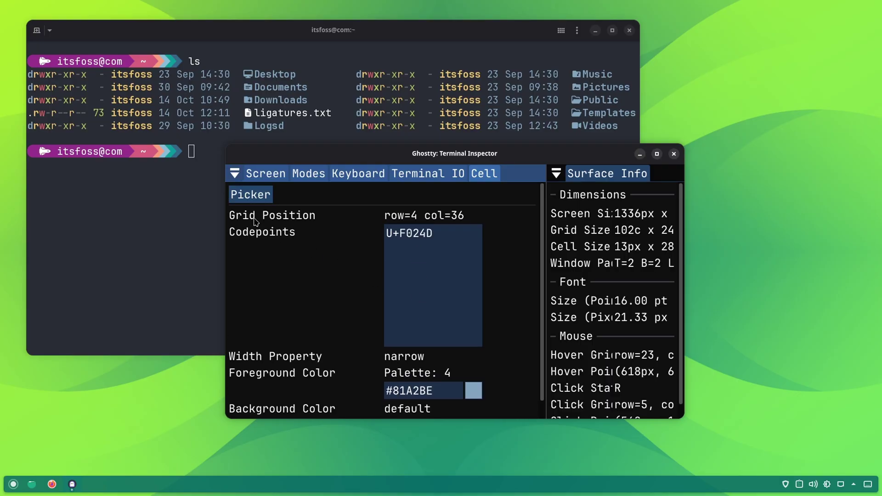